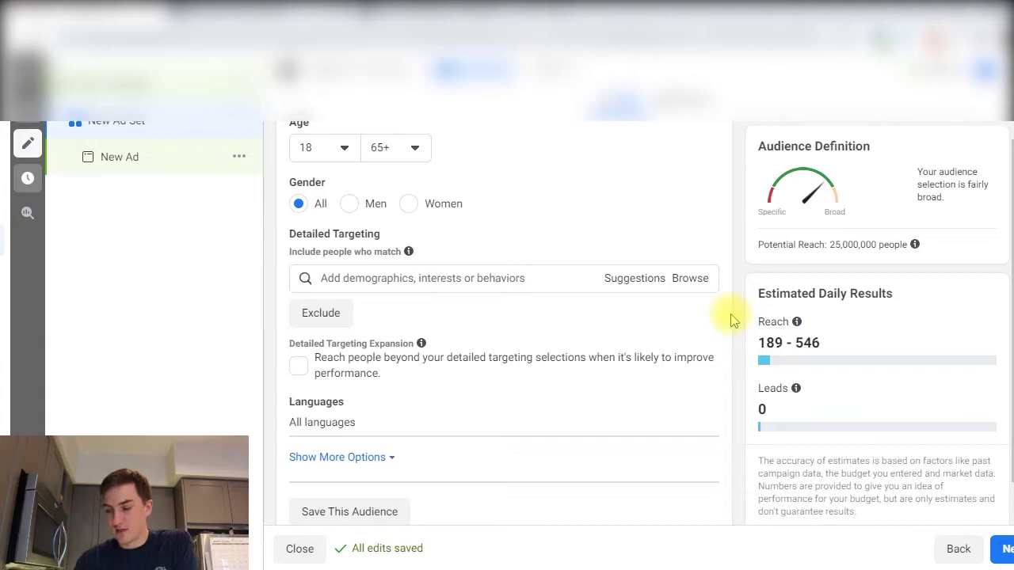
Step: Search the ad set's detailed targeting options for "nike" and review the suggested employers and interests
scroll(729, 324, "down", 1)
scroll(724, 329, "down", 1)
scroll(722, 330, "up", 2)
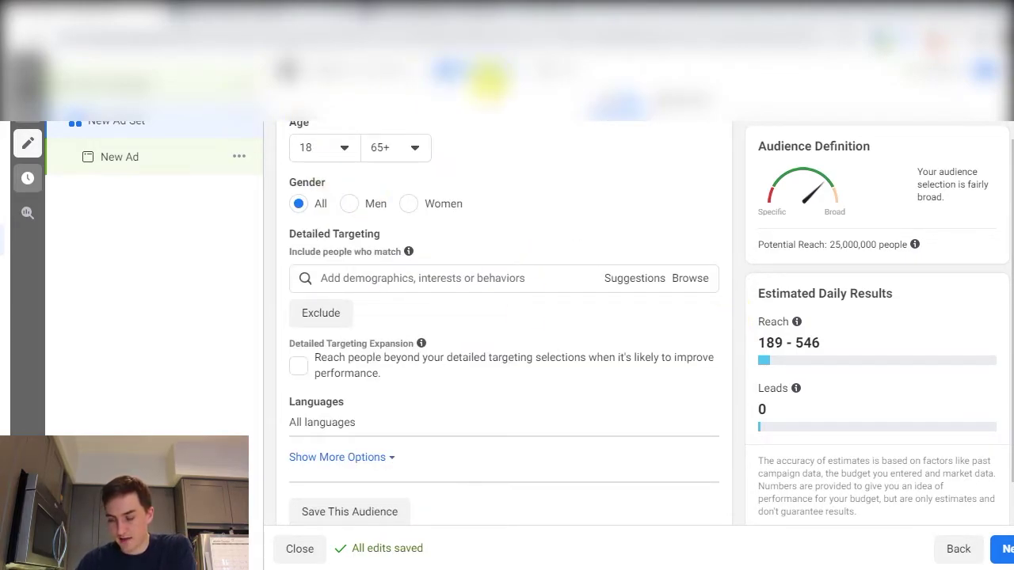
left_click(376, 278)
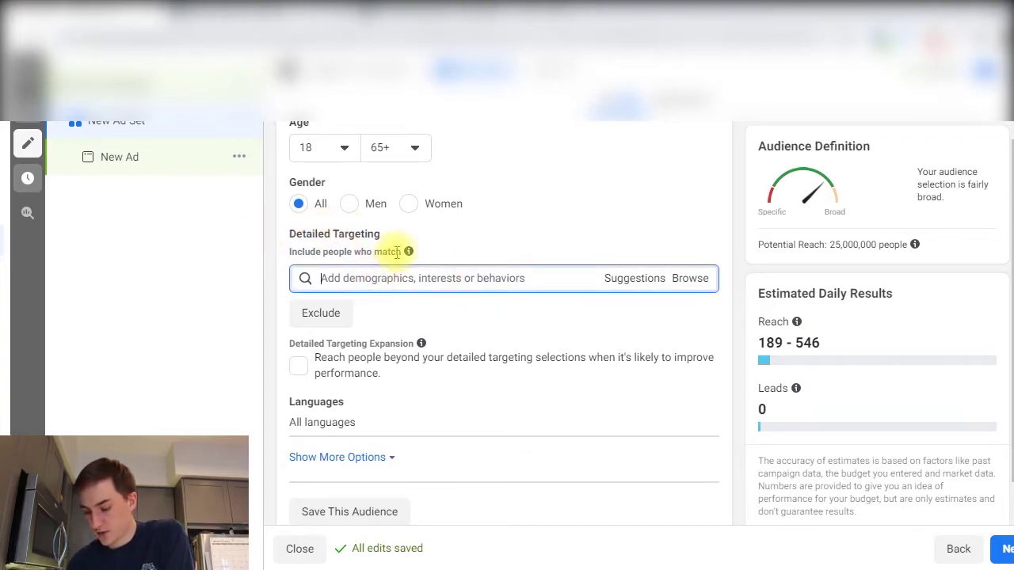
type("nike")
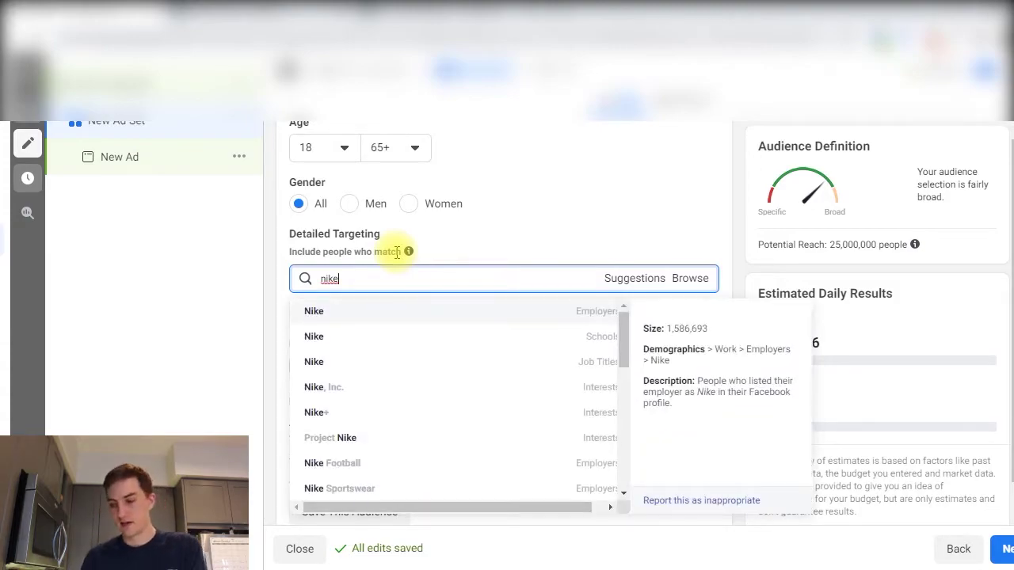
key("BackSpace")
key("BackSpace")
key("BackSpace")
key("BackSpace")
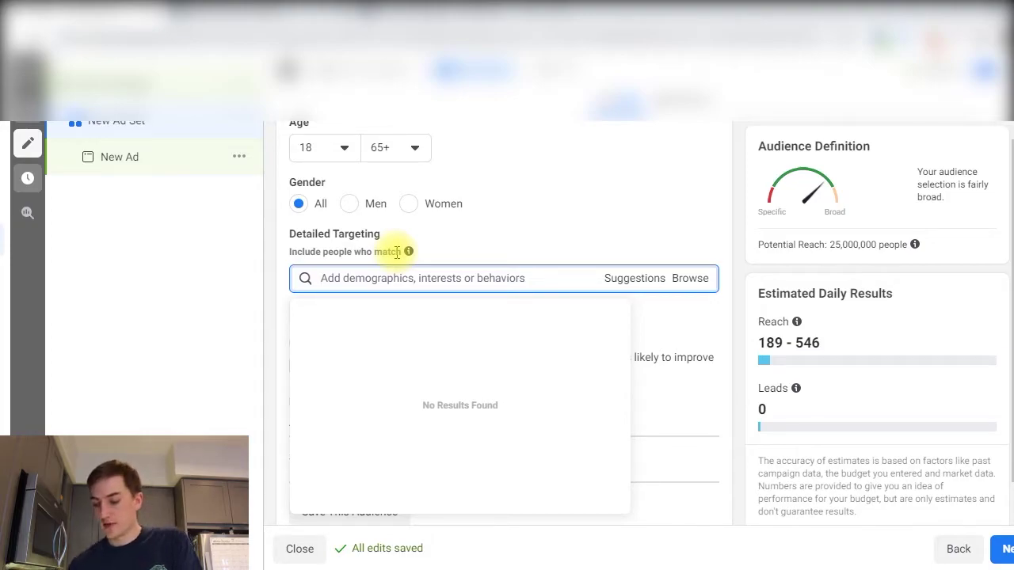
type("nike")
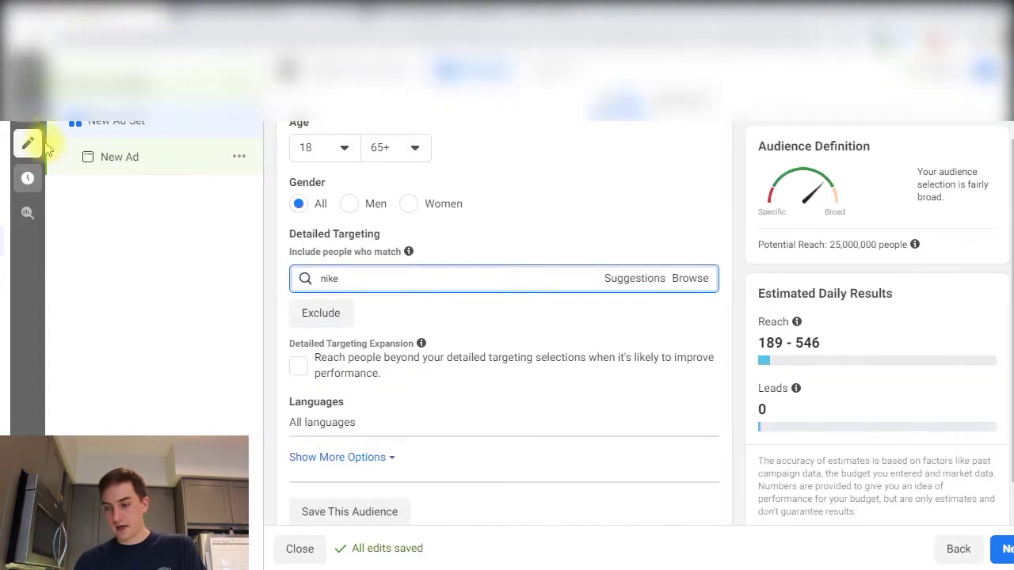
Step: Switch to Audience Insights and review the new audience's location, age, gender and interest filters
left_click(28, 79)
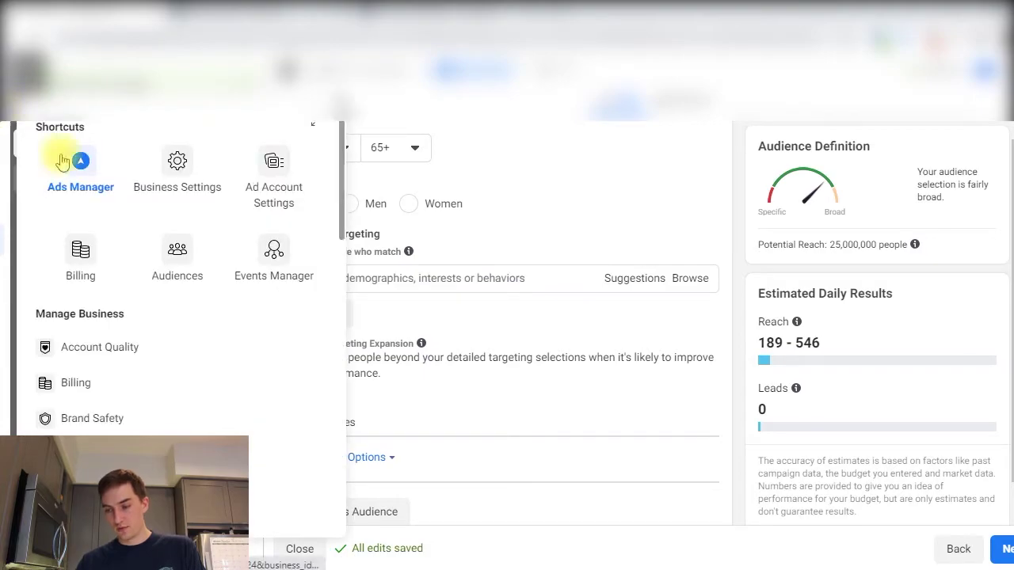
scroll(166, 385, "down", 6)
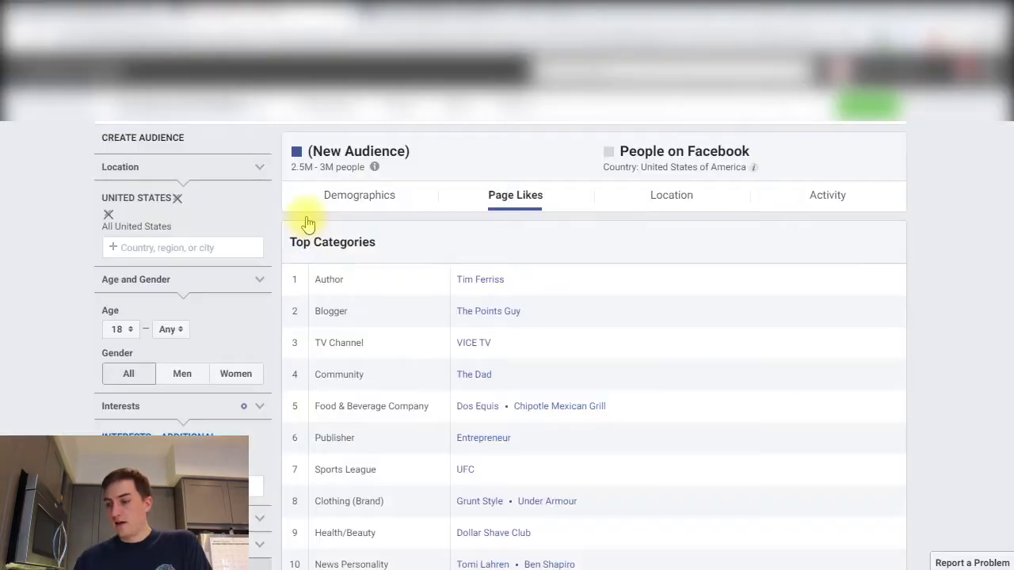
scroll(32, 318, "down", 1)
scroll(35, 317, "up", 1)
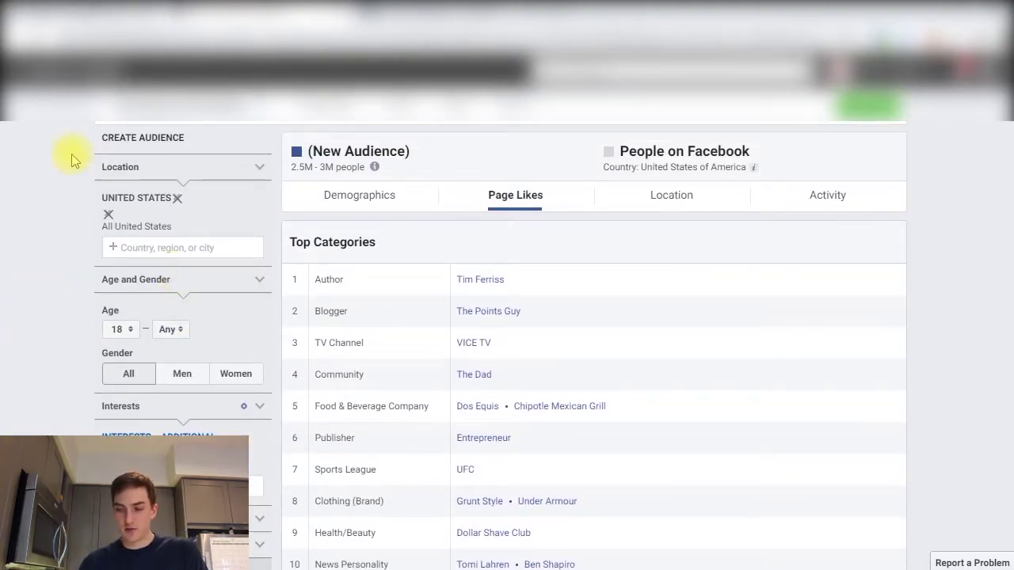
scroll(102, 211, "down", 1)
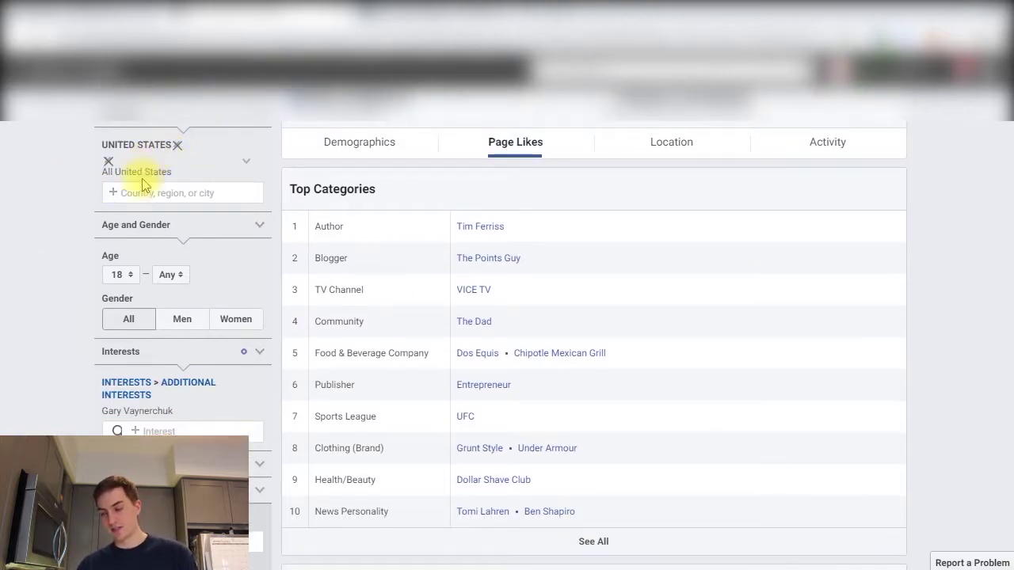
scroll(57, 301, "down", 2)
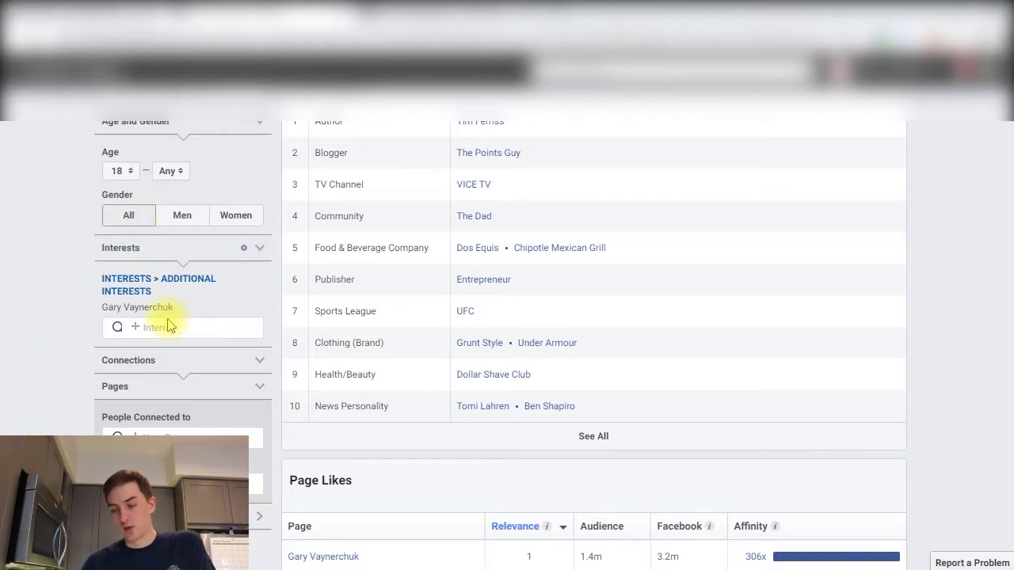
scroll(28, 410, "up", 3)
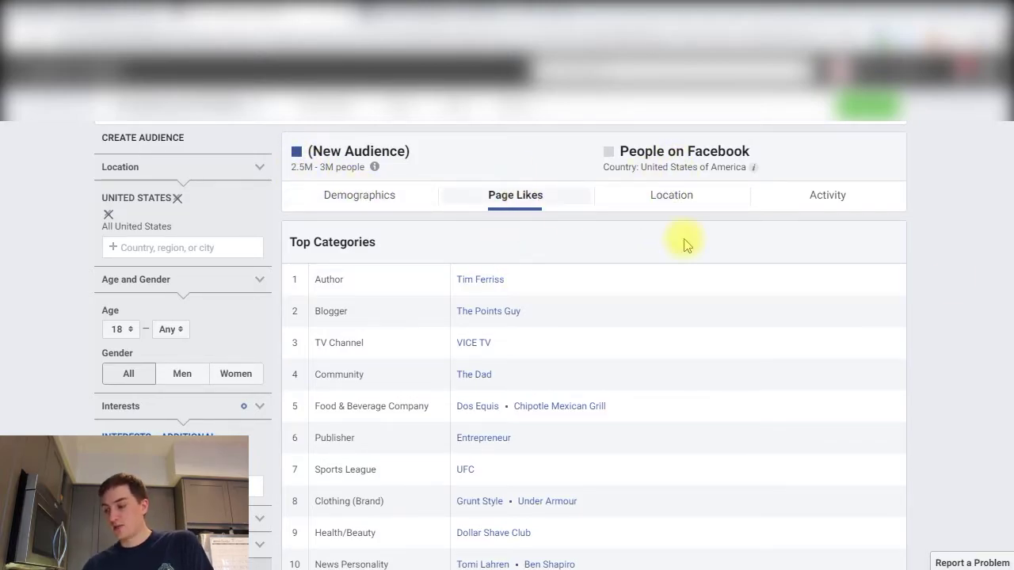
Step: Examine the audience's Page Likes data and expand Top Categories to show the full list
scroll(970, 314, "down", 4)
scroll(970, 313, "down", 3)
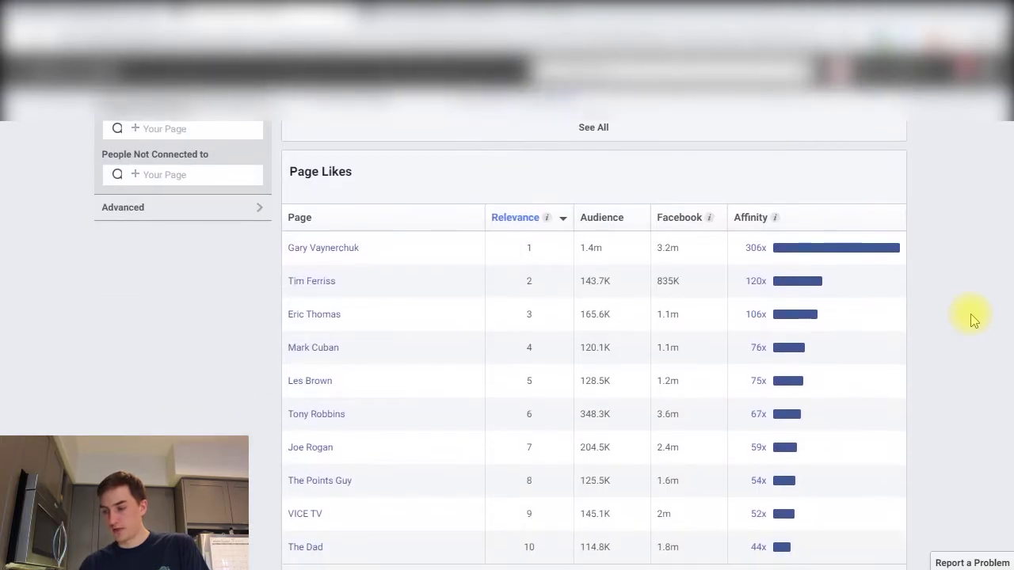
scroll(971, 314, "up", 6)
scroll(971, 332, "down", 3)
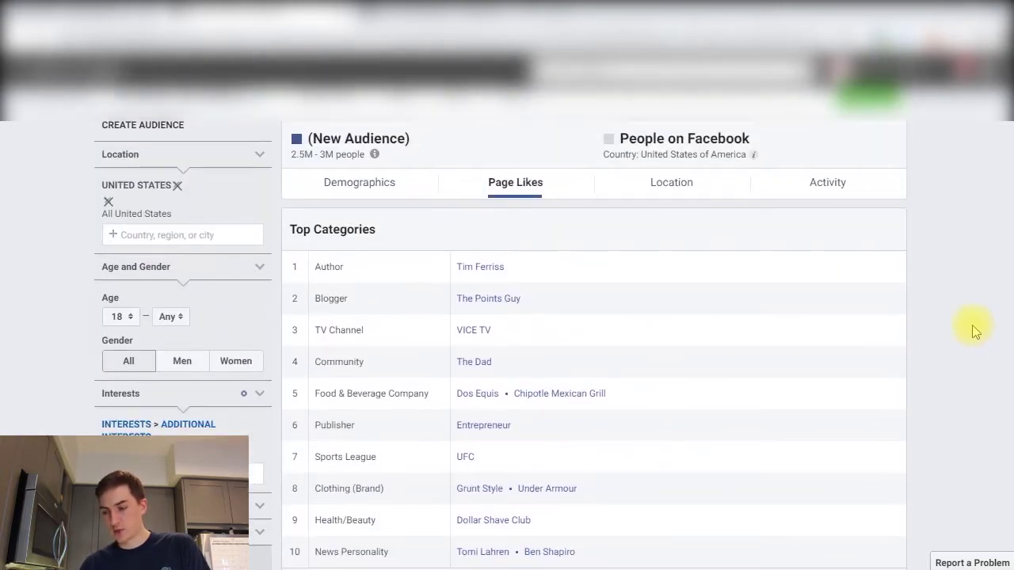
scroll(528, 172, "up", 1)
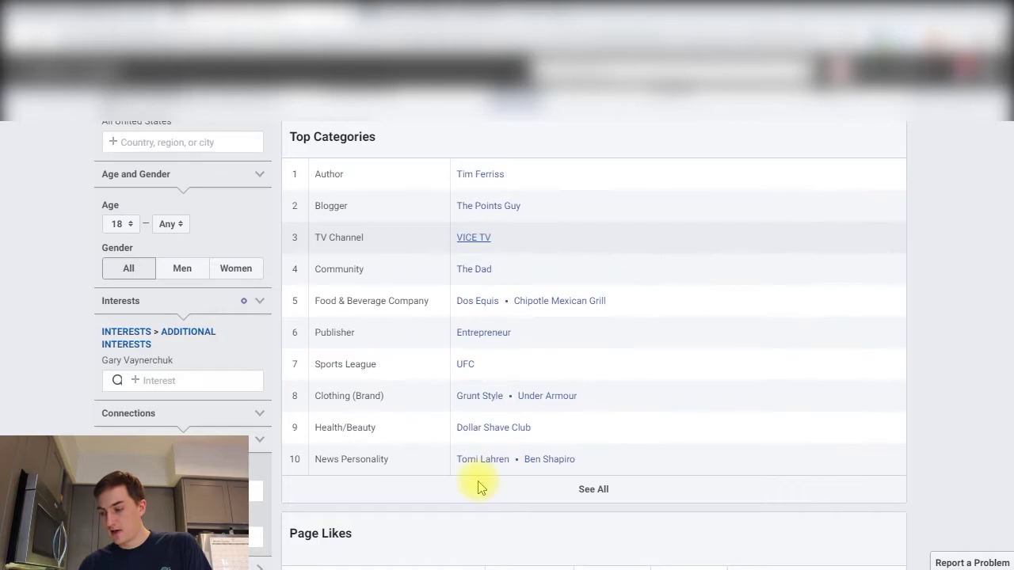
left_click(586, 489)
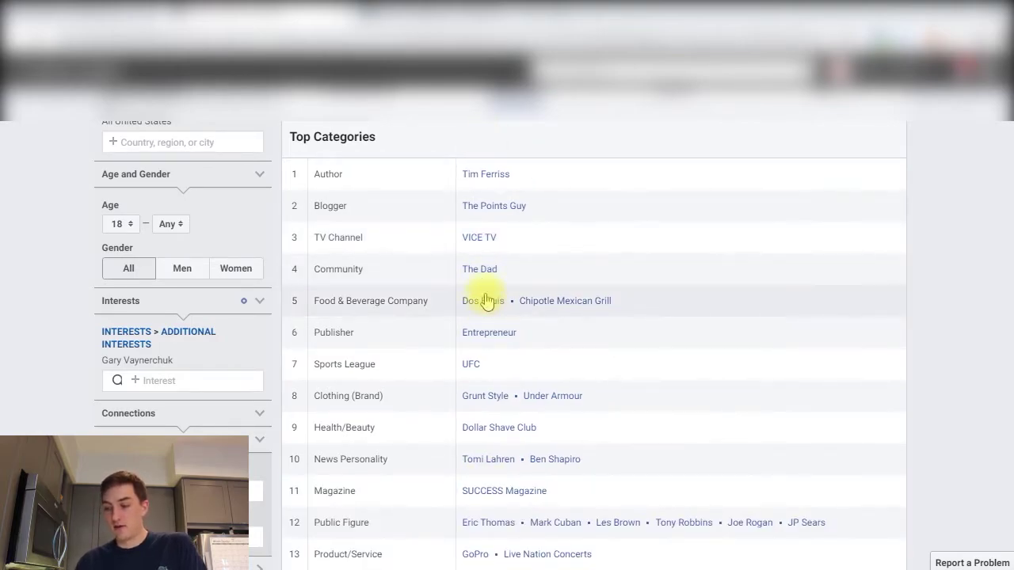
scroll(402, 325, "down", 1)
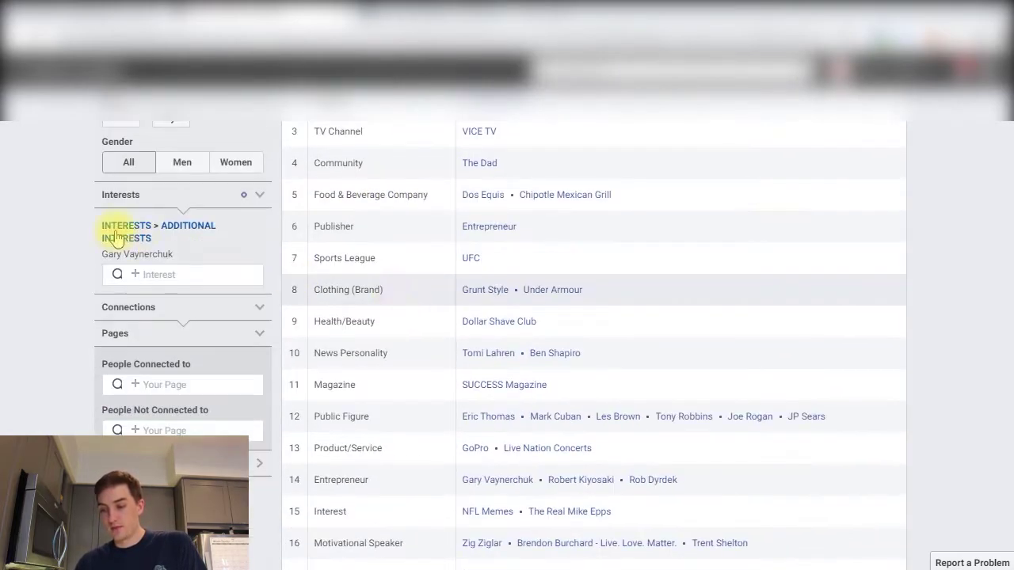
scroll(755, 266, "up", 1)
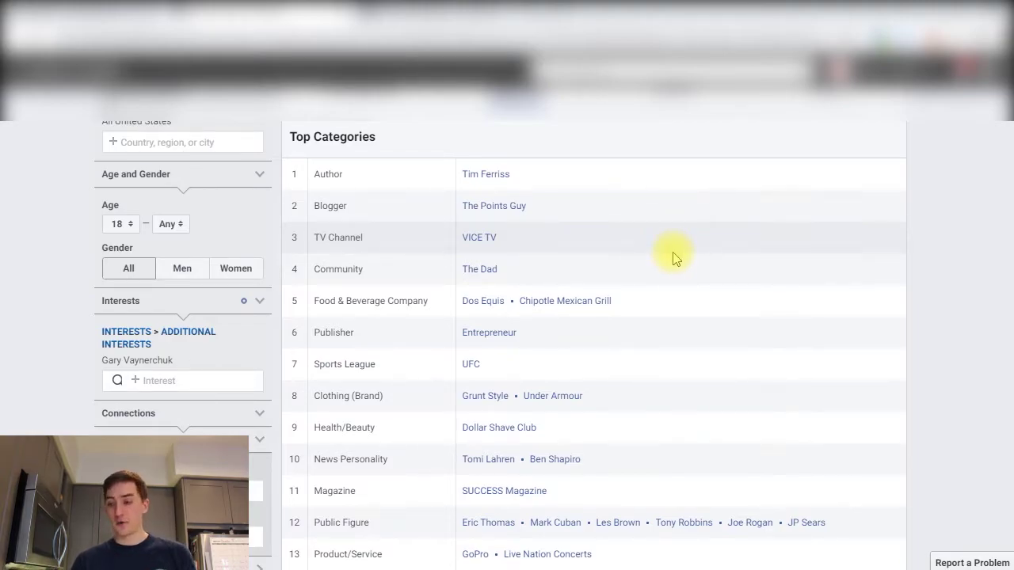
Step: Examine the Page Likes table for the related pages' relevance, audience and affinity
scroll(789, 238, "down", 10)
scroll(788, 235, "down", 8)
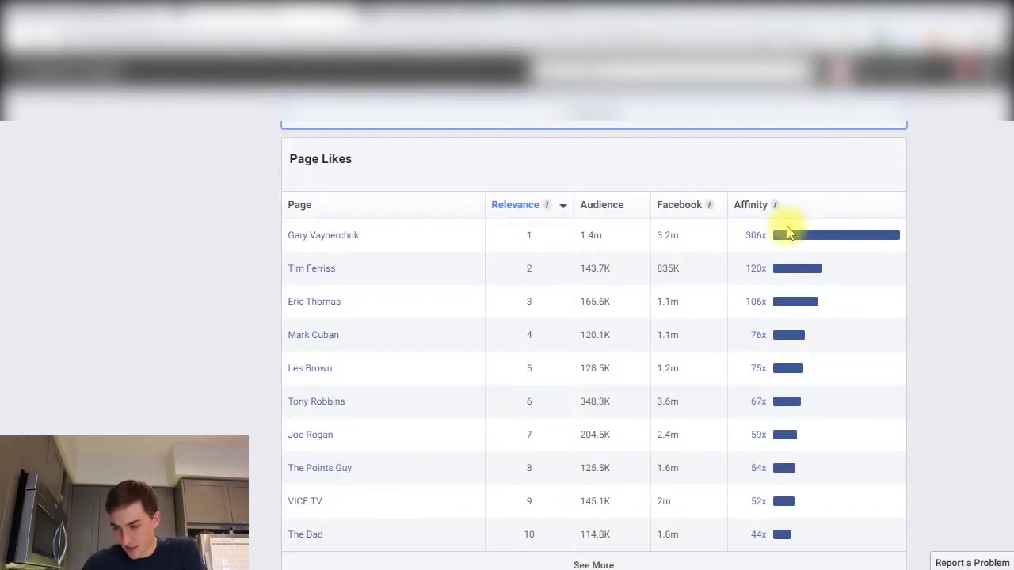
scroll(787, 233, "down", 1)
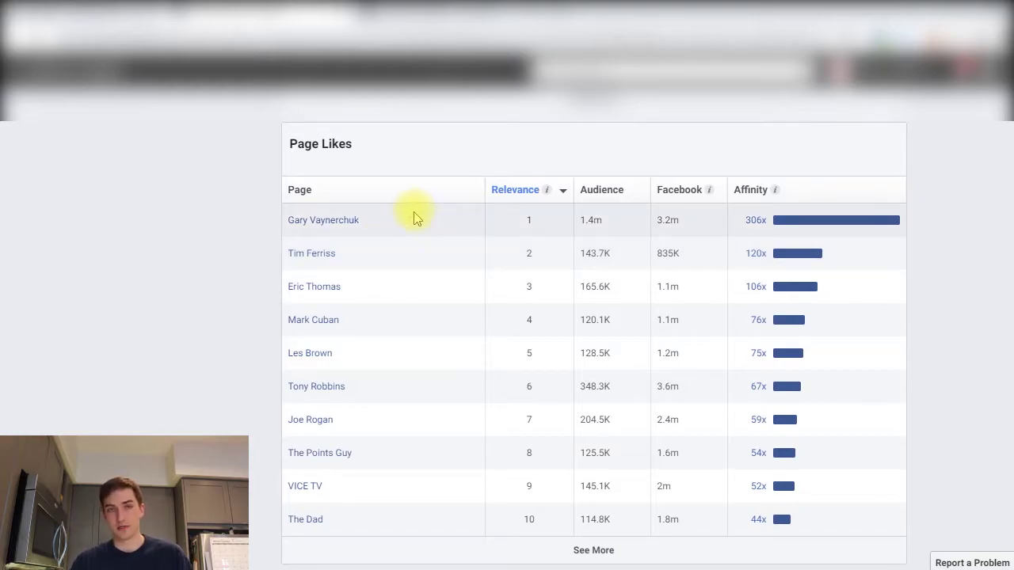
mouse_move(767, 259)
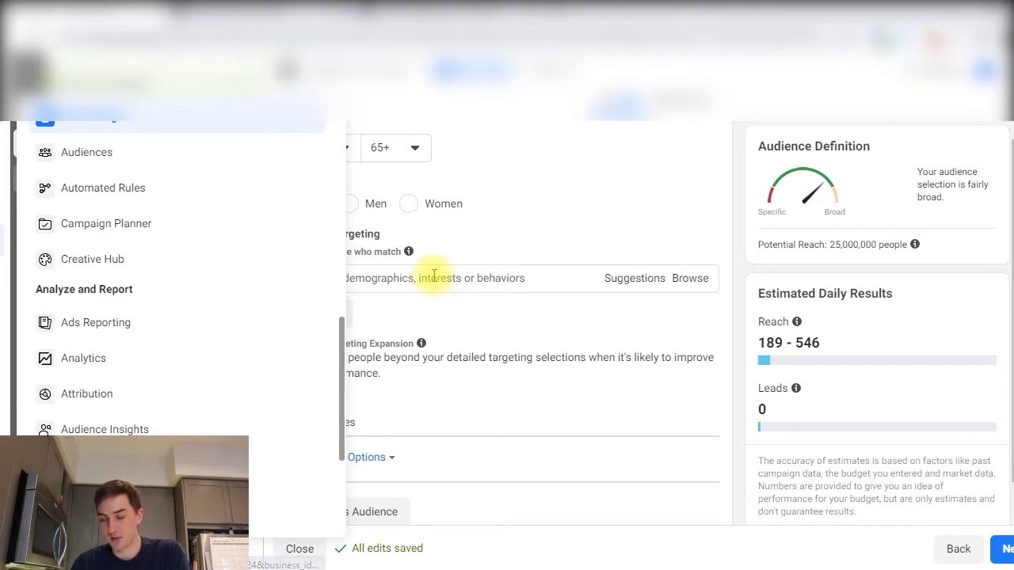
Step: Switch back to the ad set in Ads Manager, search detailed targeting for "newly", and clear the search after reviewing the suggestions
left_click(434, 278)
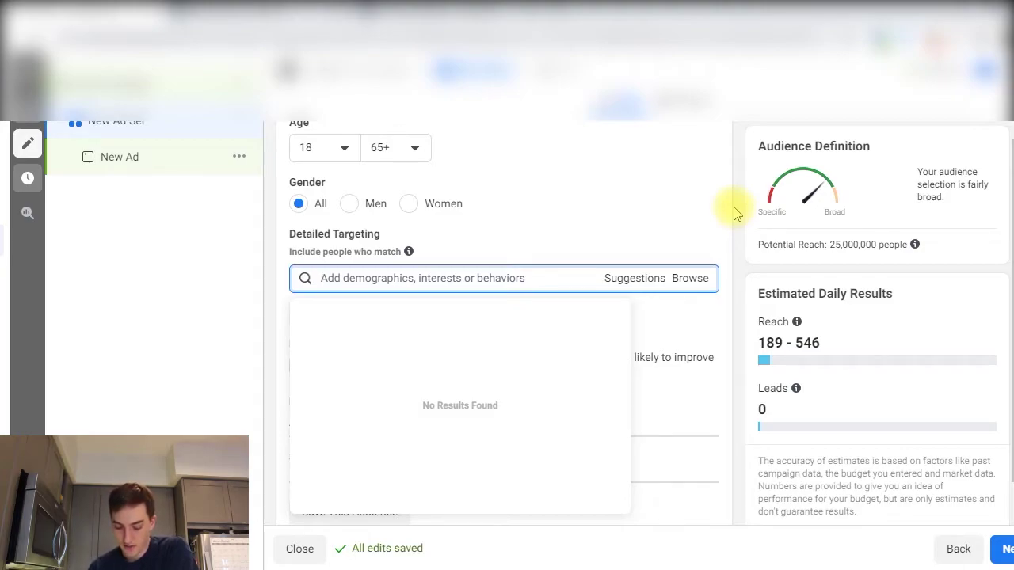
type("newly")
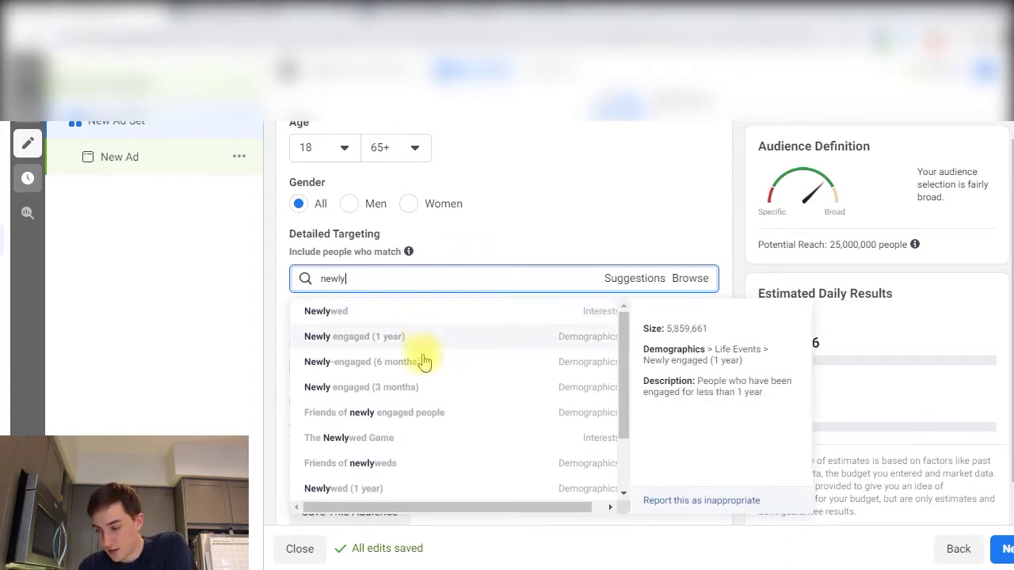
scroll(448, 362, "down", 2)
scroll(380, 332, "up", 1)
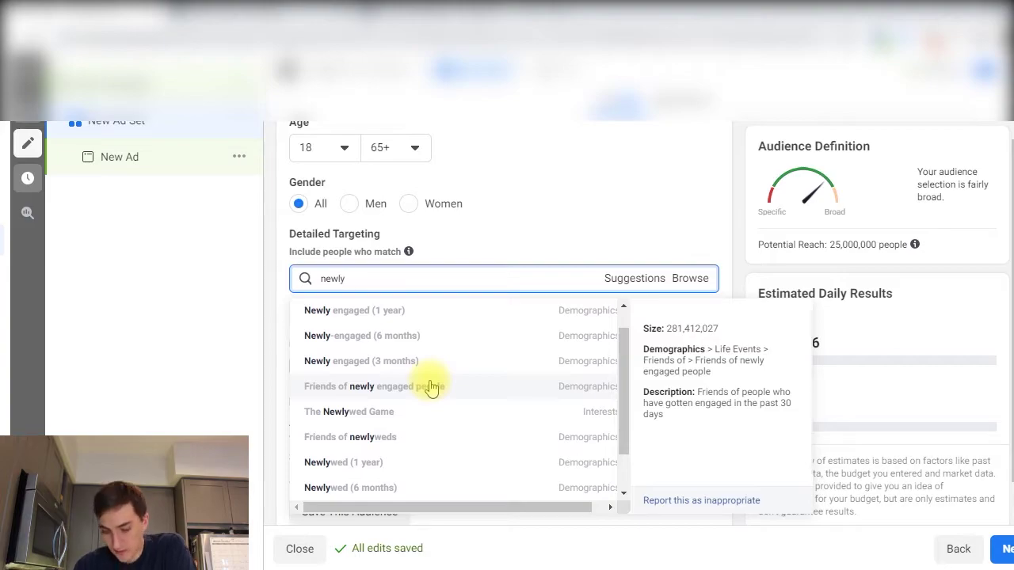
key("ctrl+a")
key("BackSpace")
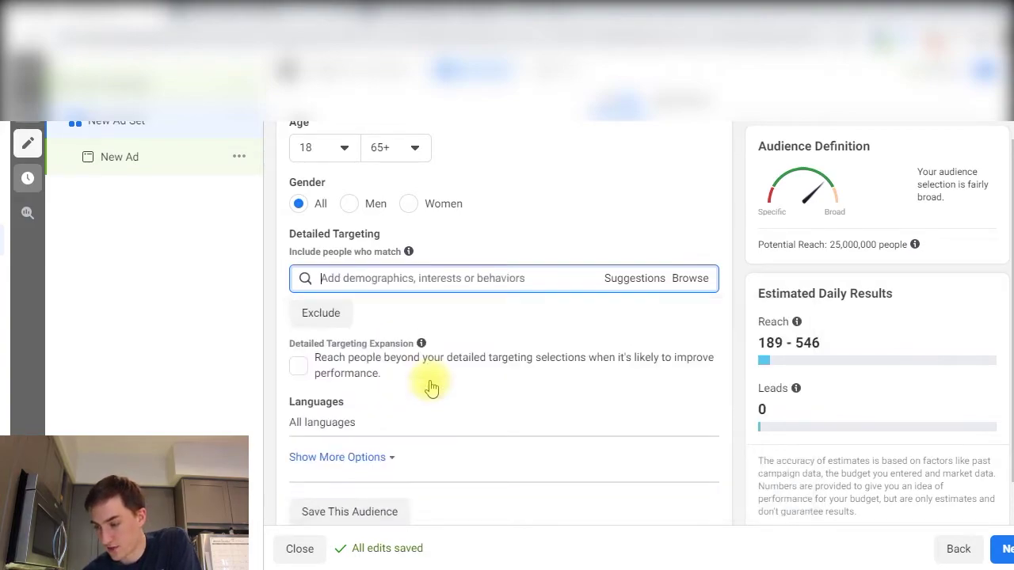
Step: Browse the detailed targeting demographics, review the Life Events options, and collapse that category
left_click(690, 278)
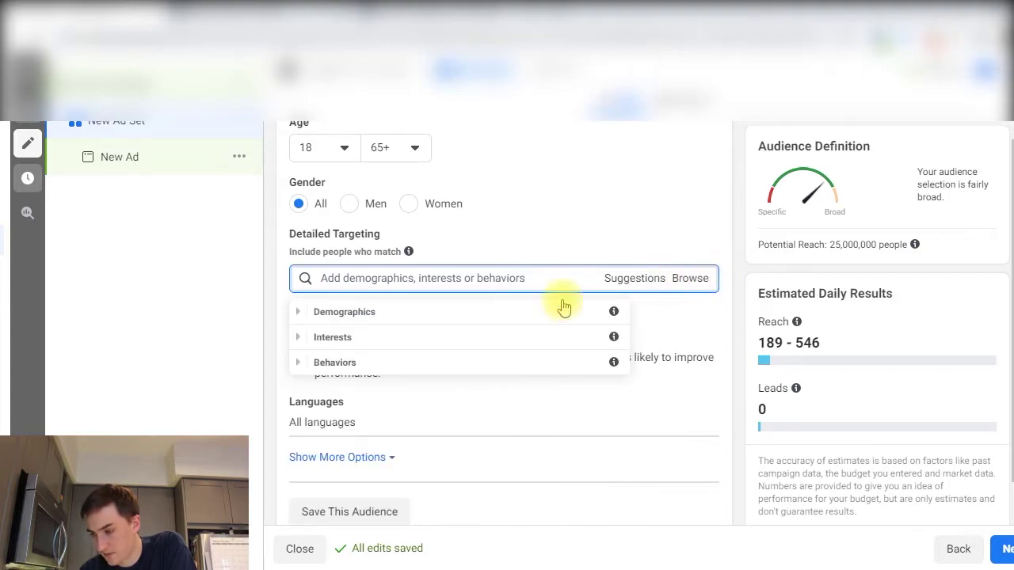
left_click(294, 314)
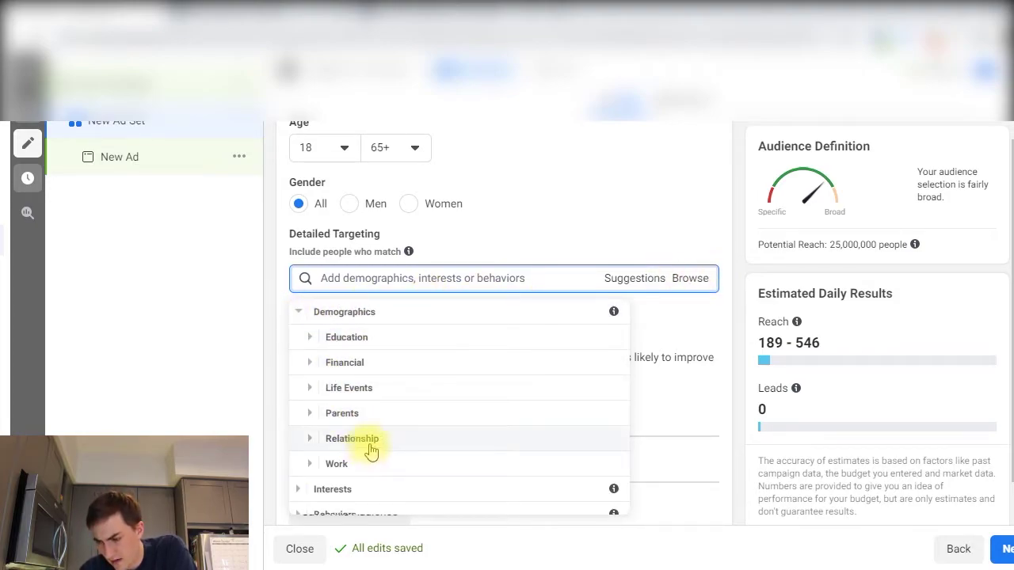
left_click(311, 391)
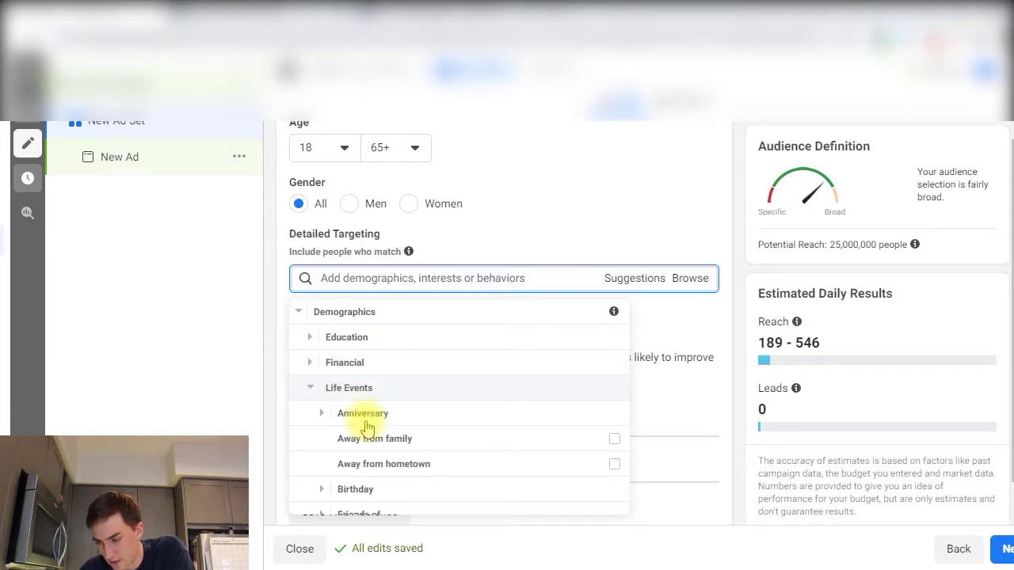
scroll(366, 428, "down", 1)
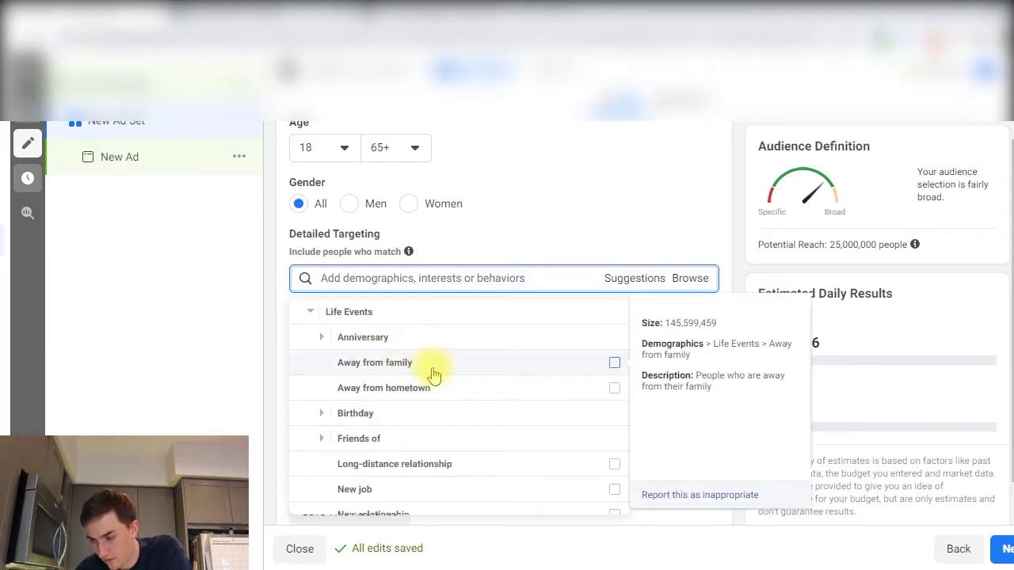
scroll(454, 394, "down", 1)
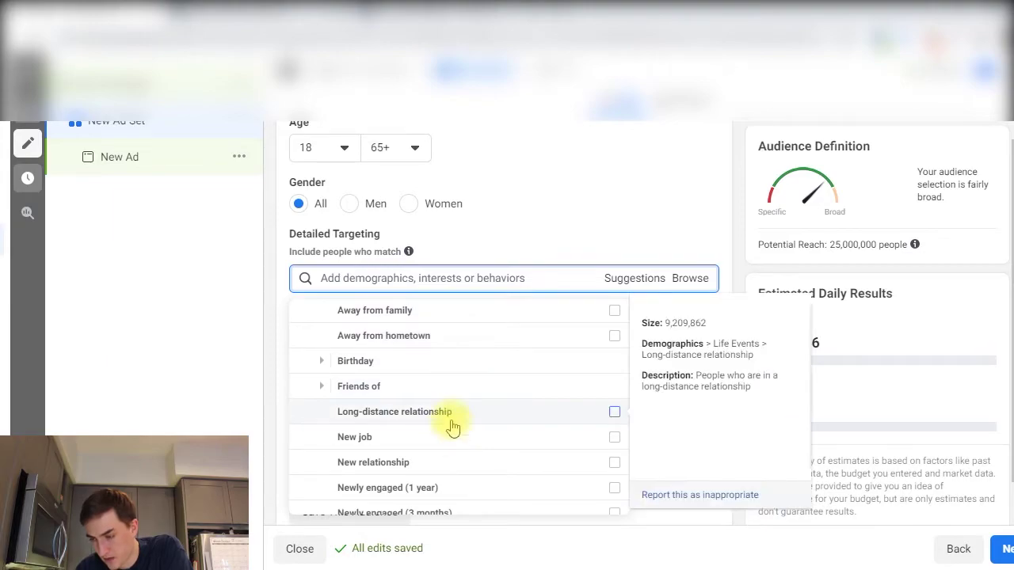
scroll(458, 415, "down", 3)
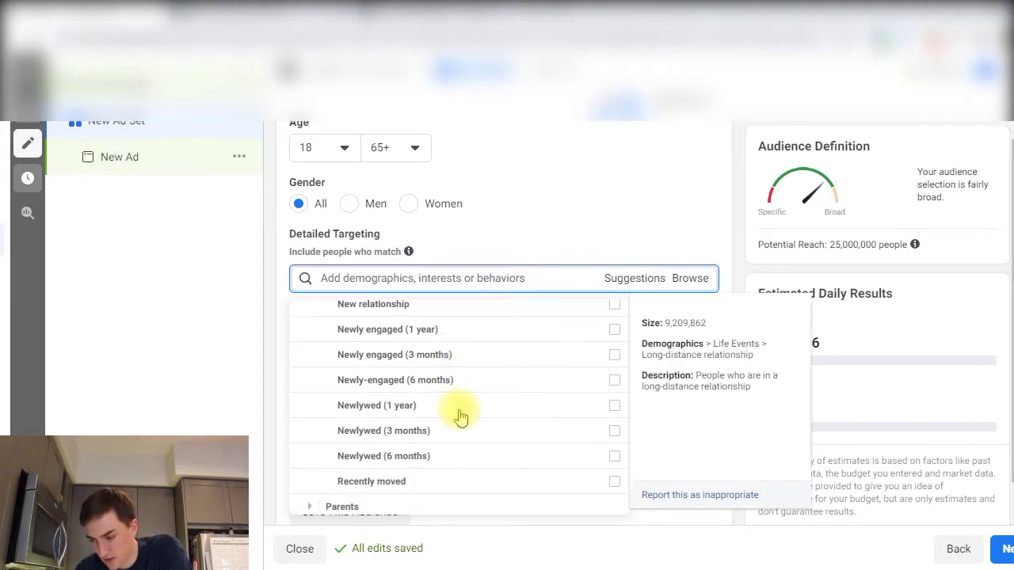
scroll(441, 402, "down", 1)
scroll(443, 399, "up", 5)
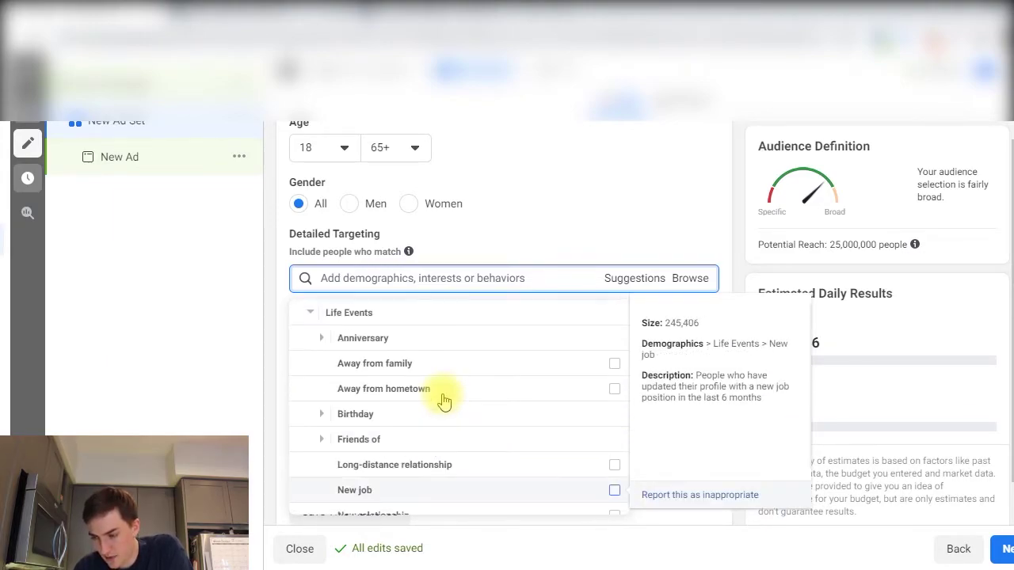
left_click(312, 389)
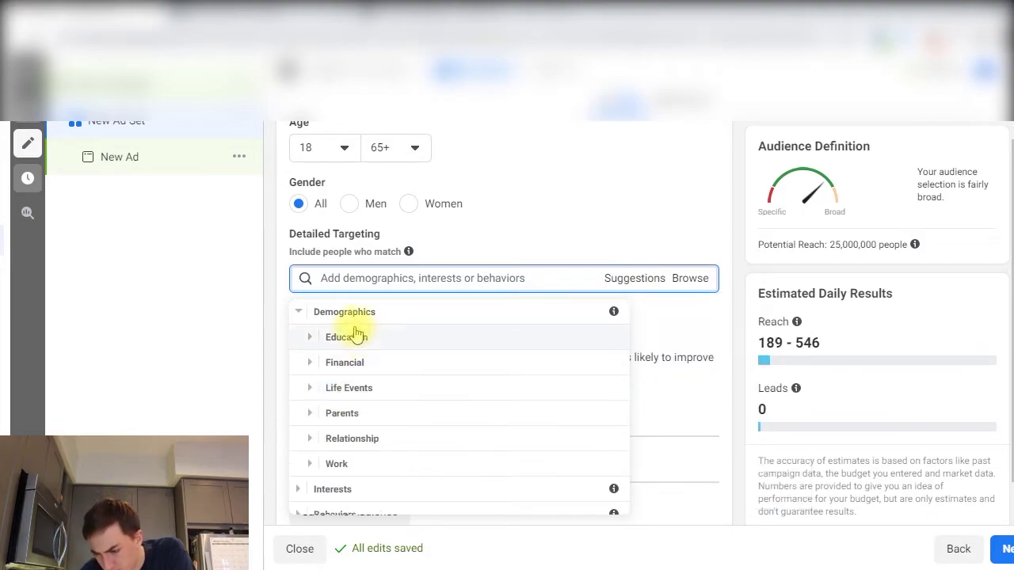
Step: Review the Industries options under Work demographics and close the targeting browser
left_click(317, 465)
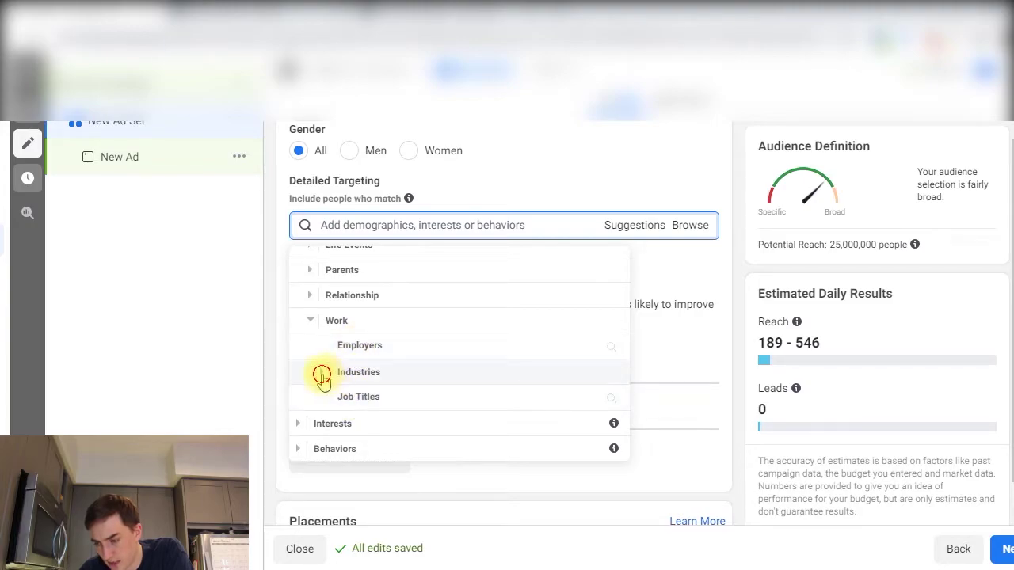
left_click(358, 373)
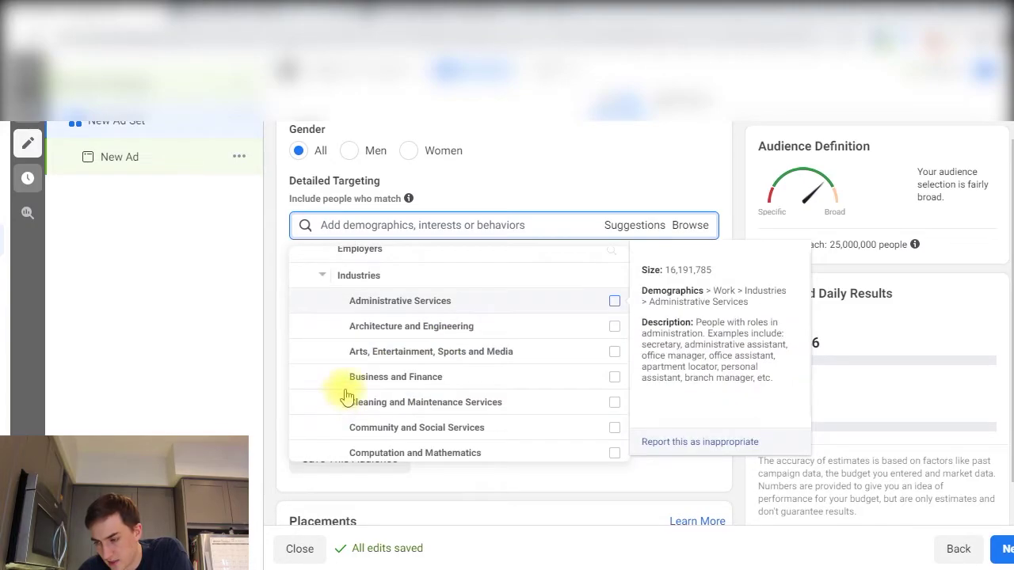
left_click(416, 225)
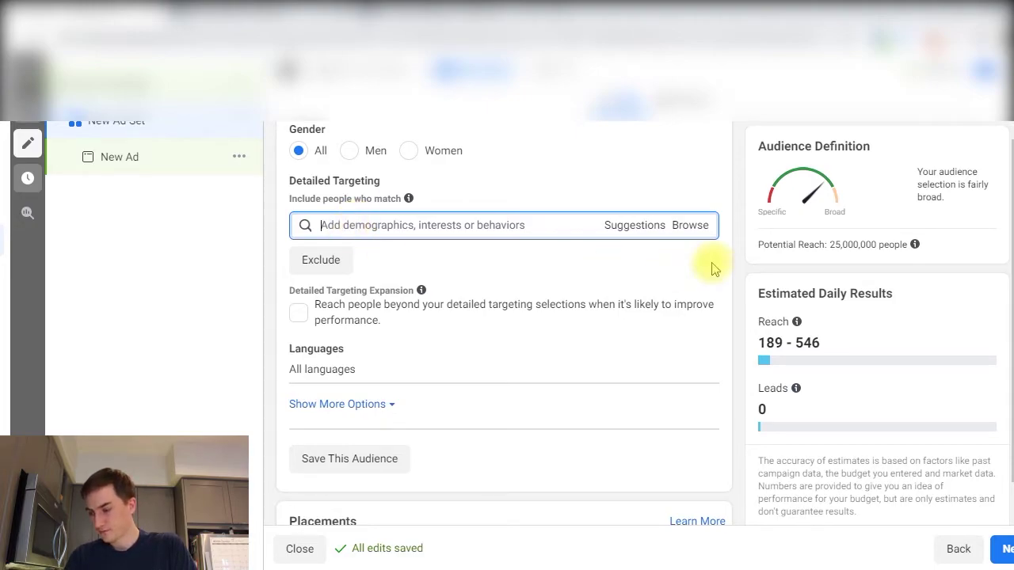
Step: Change the ad set's audience location from the whole country to the city of Calgary, Alberta, Canada
left_click(740, 259)
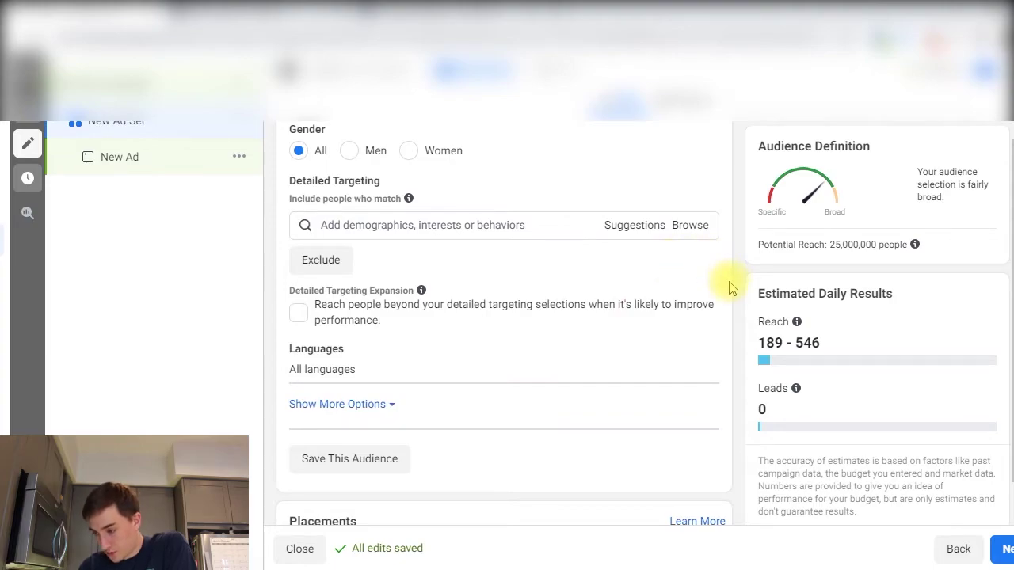
scroll(731, 289, "up", 3)
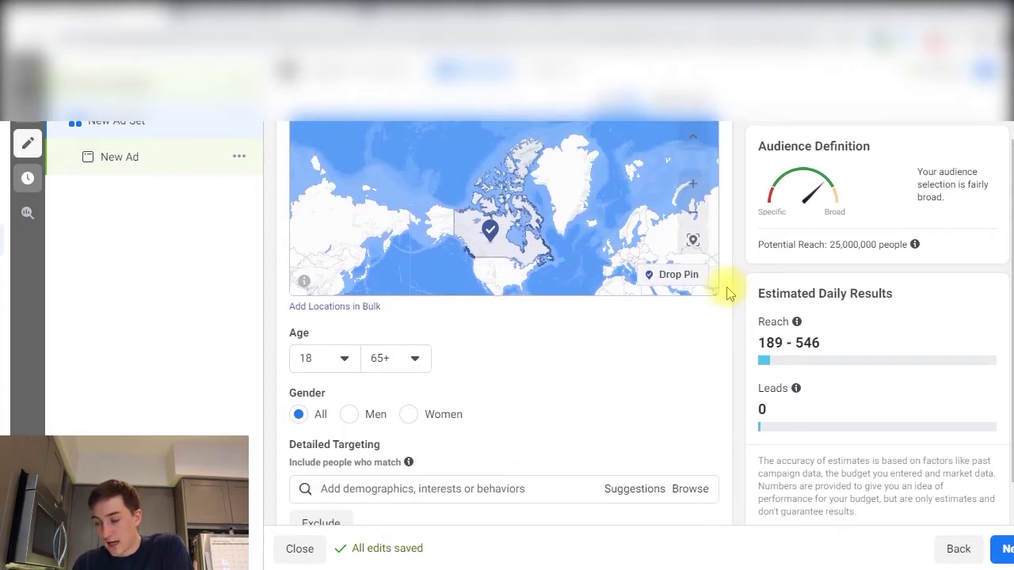
scroll(730, 292, "up", 2)
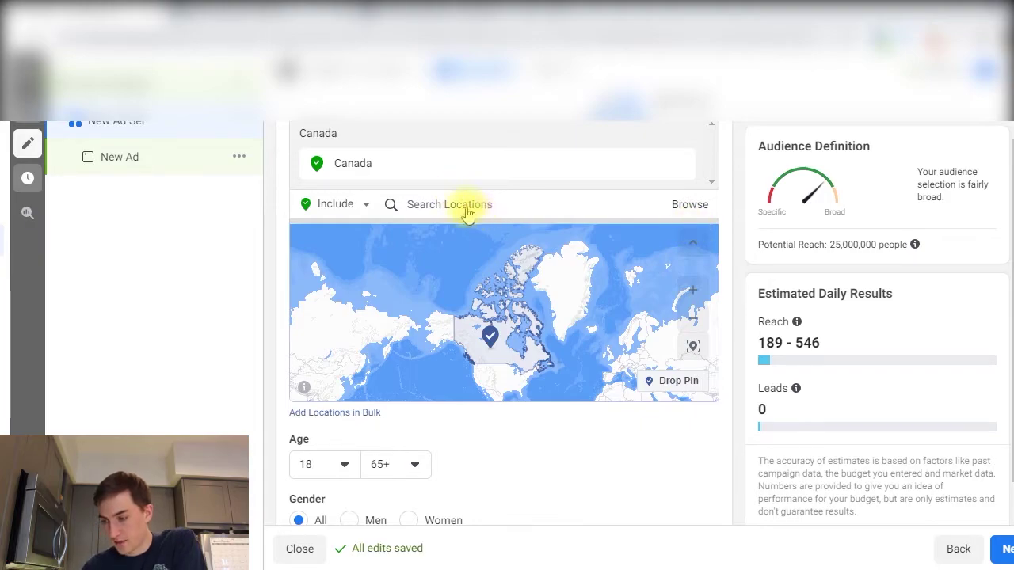
left_click(441, 203)
type("calgar")
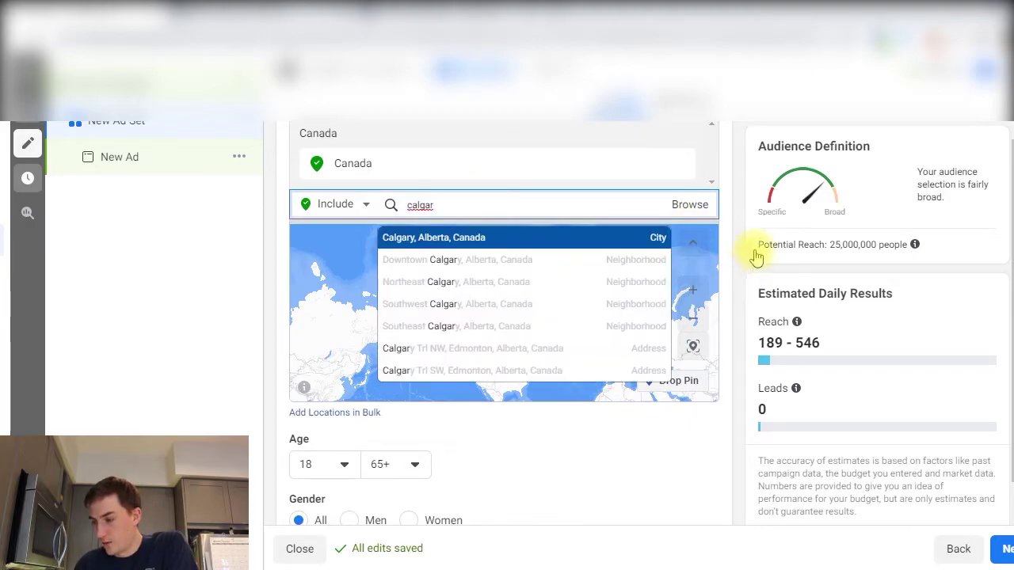
key("Return")
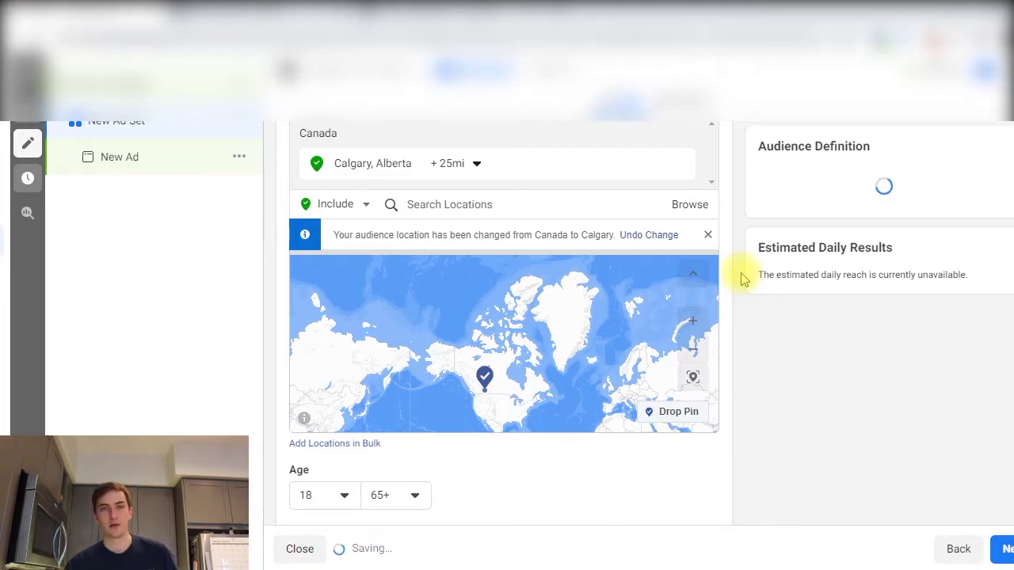
Step: Set the audience age range to 35 to 55
scroll(739, 281, "down", 3)
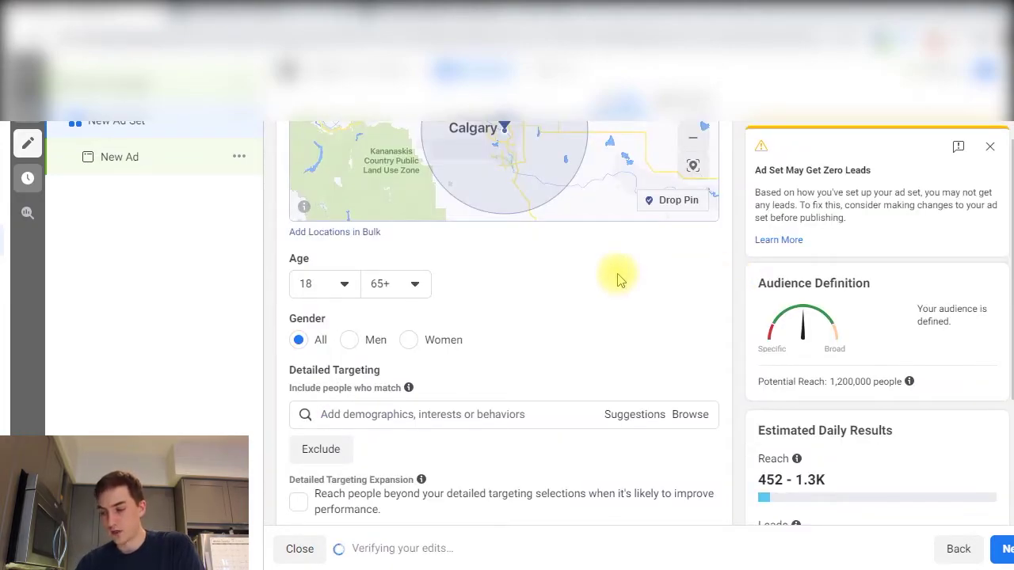
left_click(346, 285)
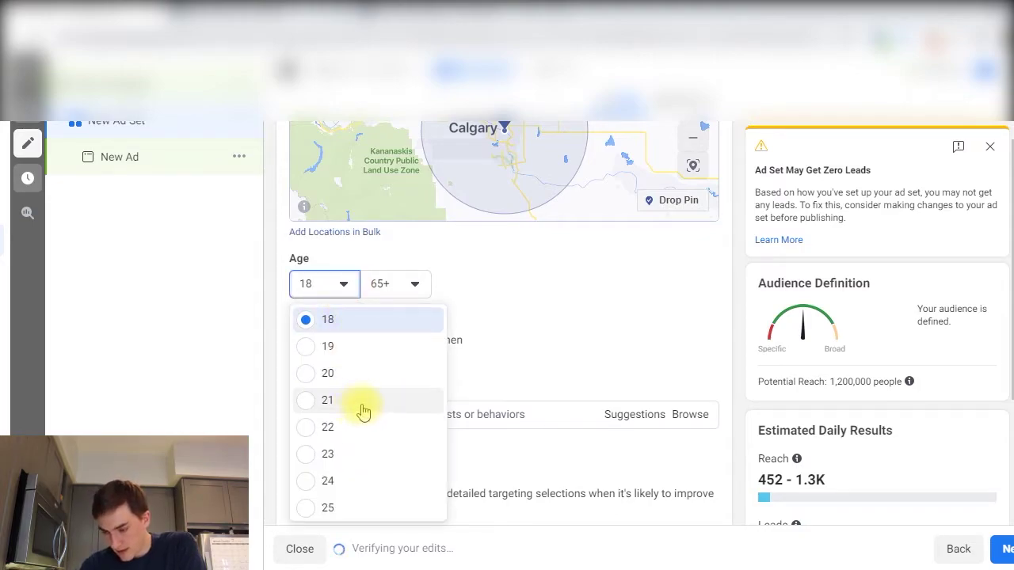
scroll(363, 412, "down", 4)
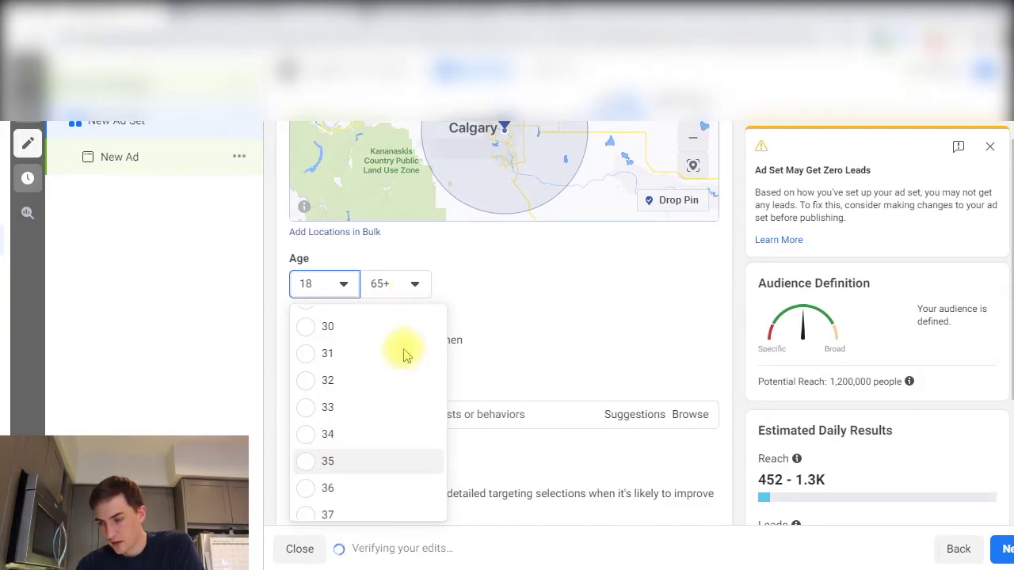
left_click(414, 283)
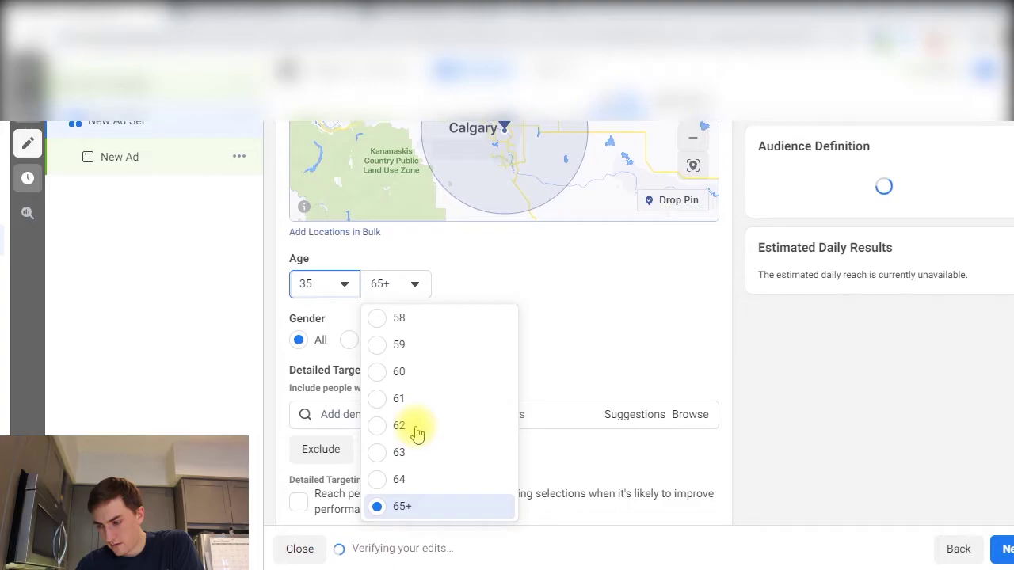
scroll(415, 431, "up", 3)
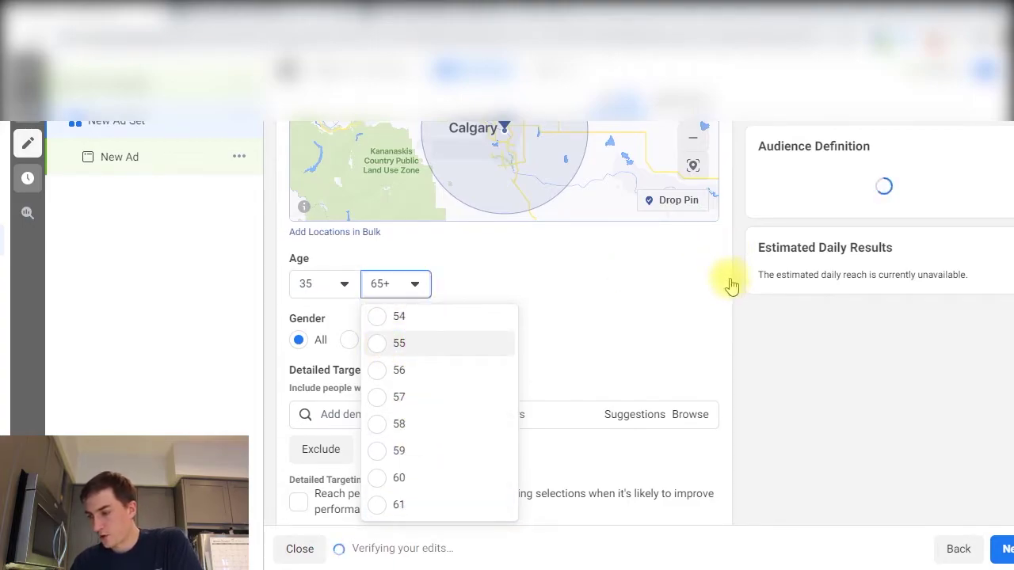
left_click(737, 320)
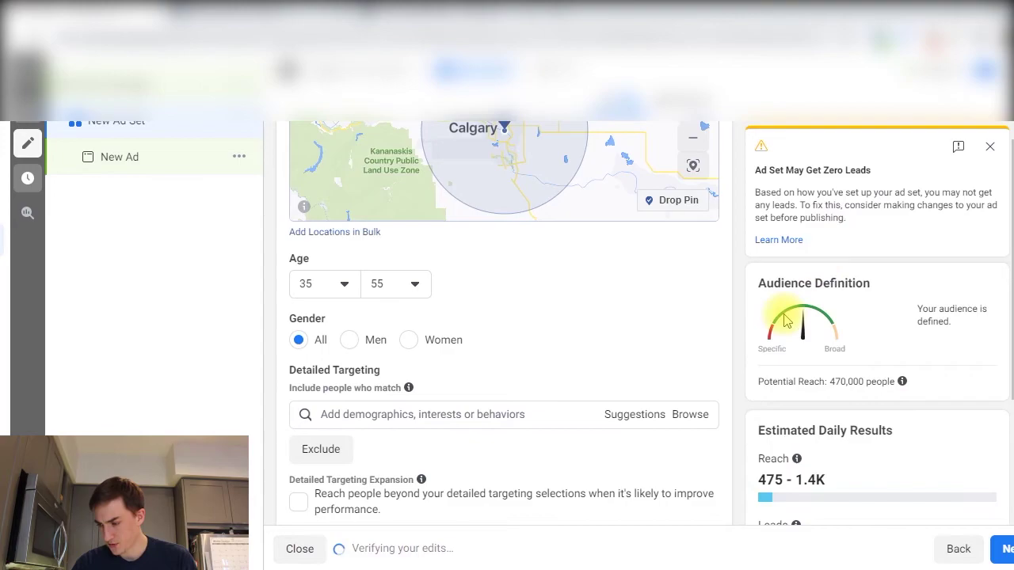
scroll(711, 340, "down", 2)
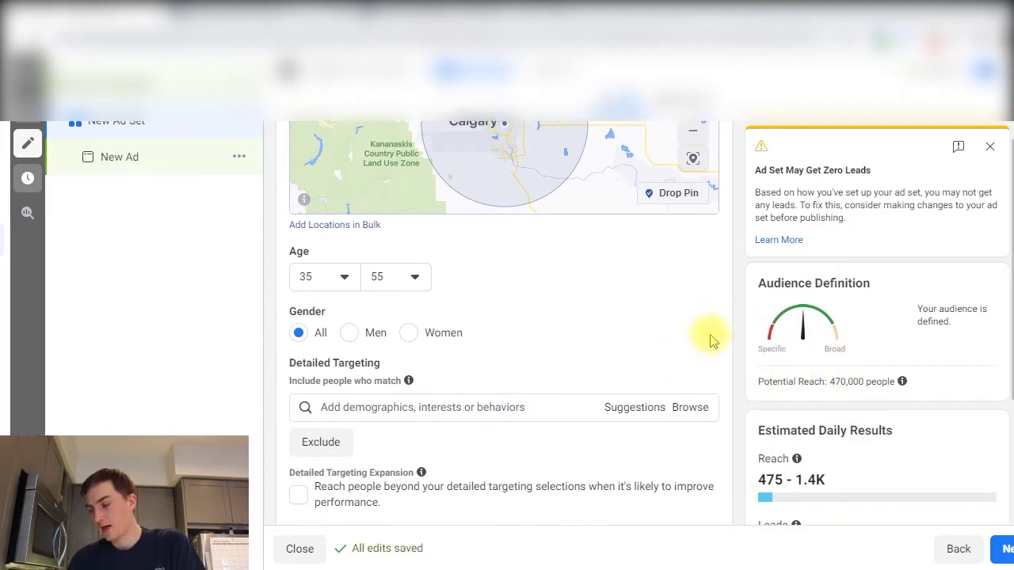
scroll(711, 340, "down", 1)
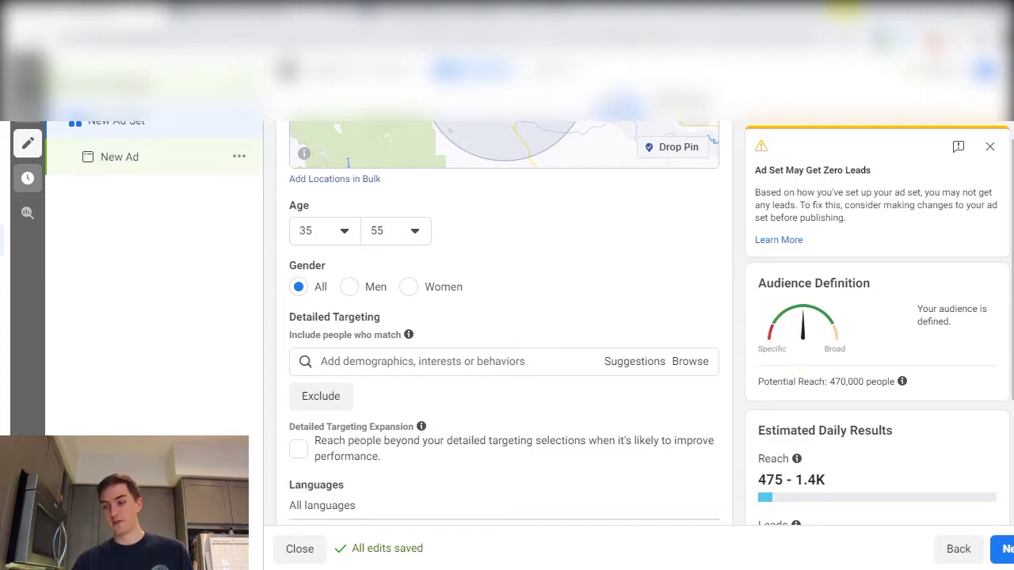
Step: Switch to the Audiences page, start a custom audience and review the available audience sources
left_click(457, 6)
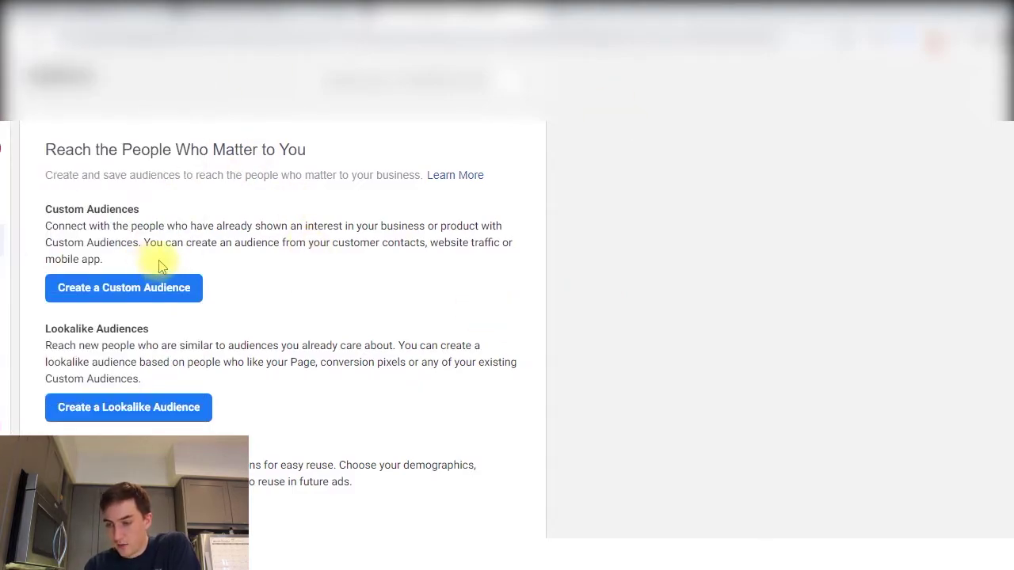
left_click(147, 286)
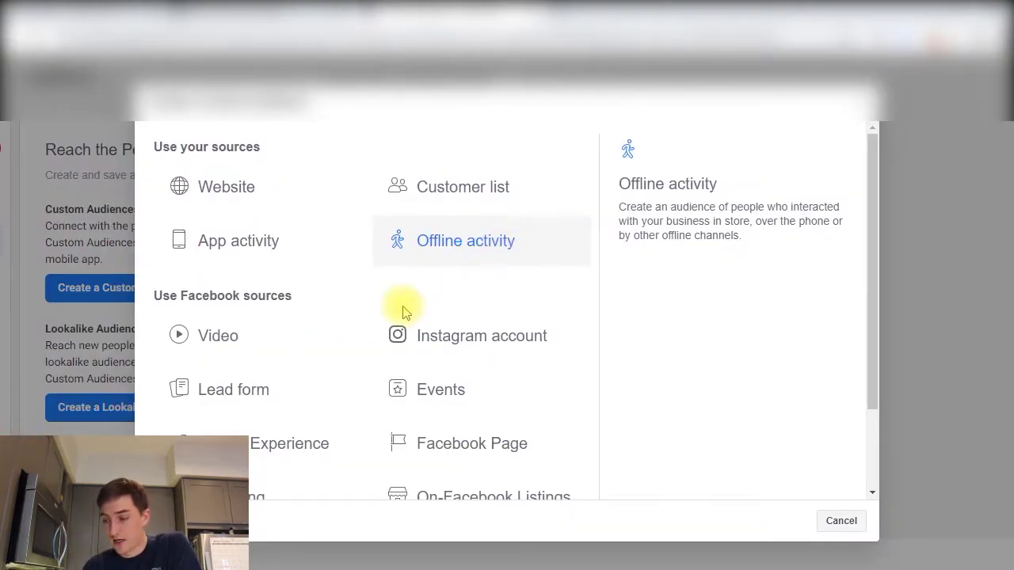
scroll(420, 349, "down", 2)
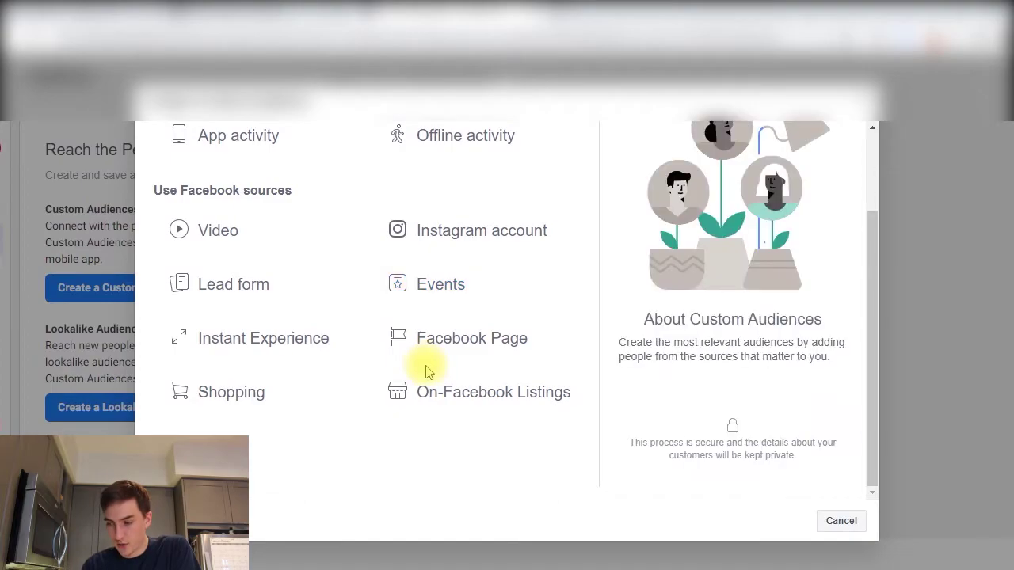
scroll(428, 372, "up", 2)
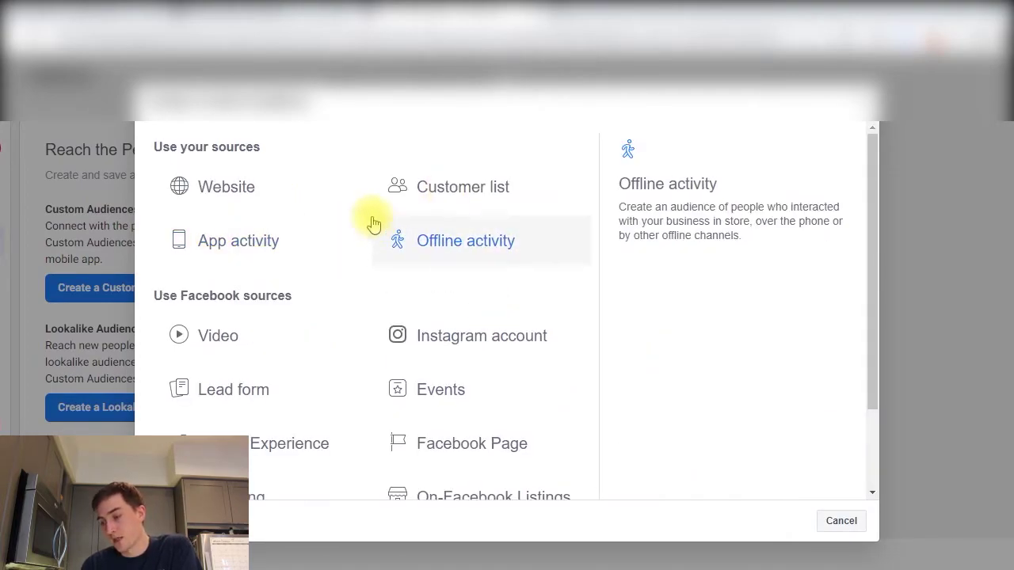
Step: Set up a website custom audience of visitors by time spent, add a specific web page filter, and discard the audience
left_click(355, 190)
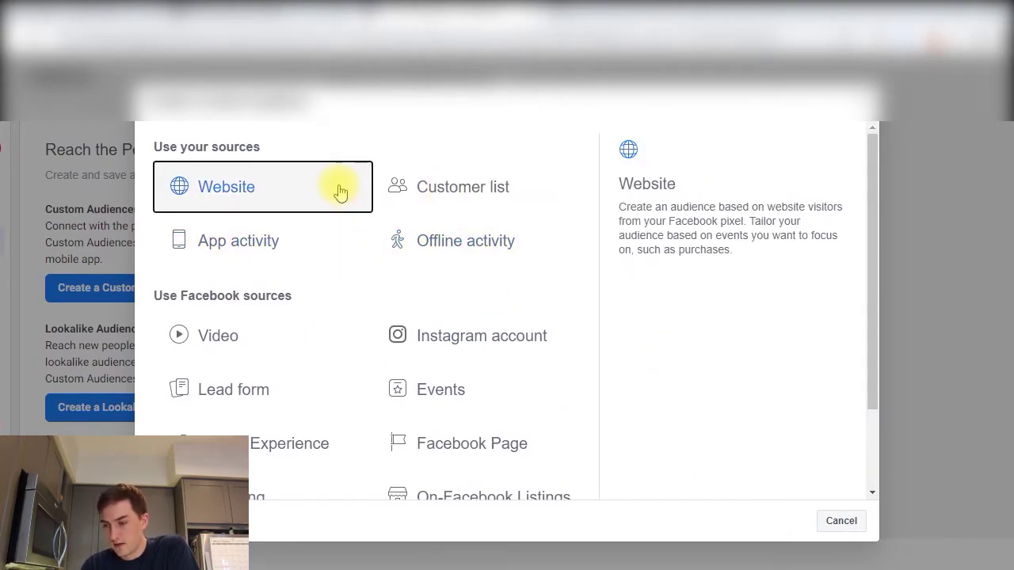
key("Escape")
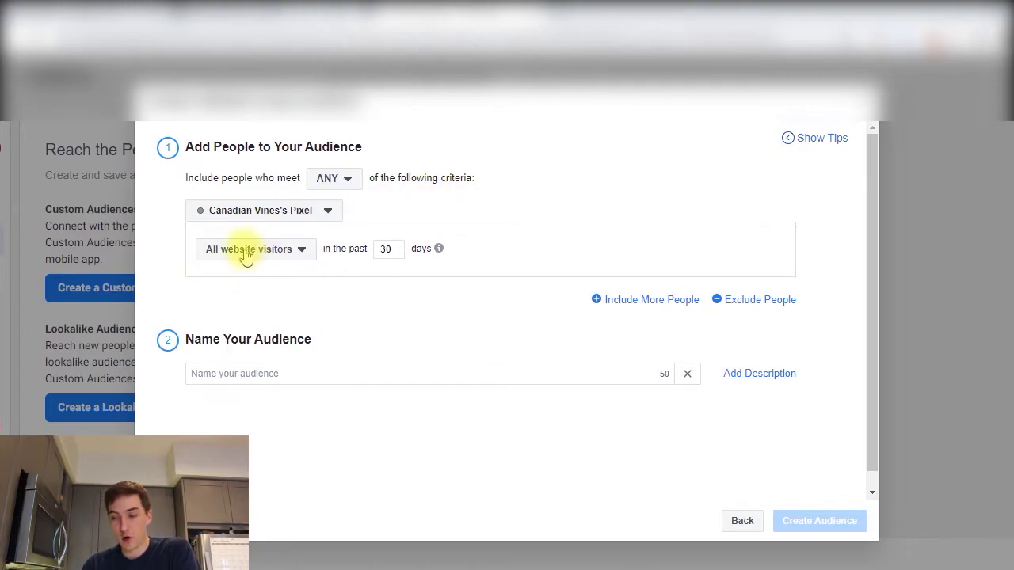
left_click(304, 251)
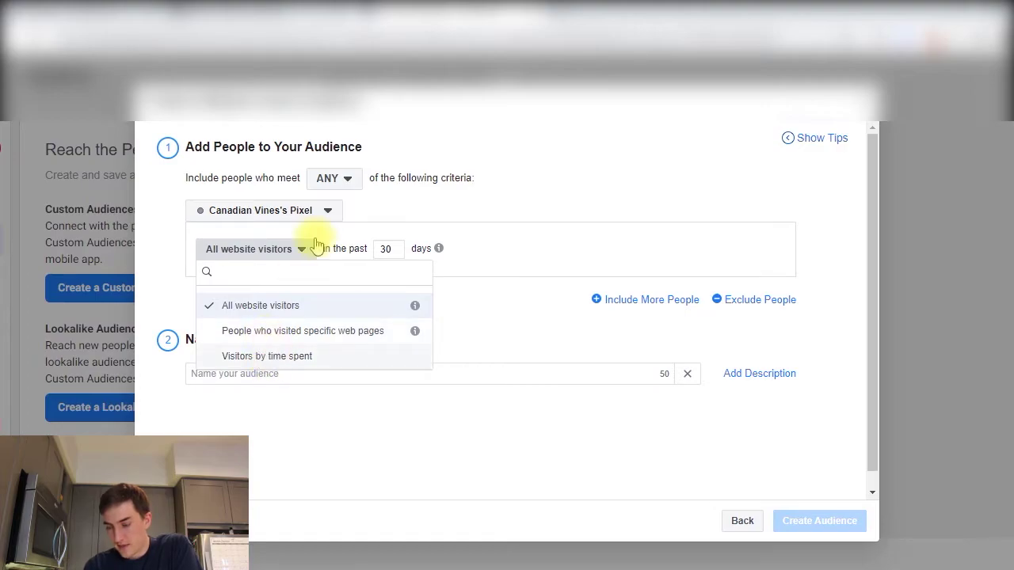
left_click(267, 356)
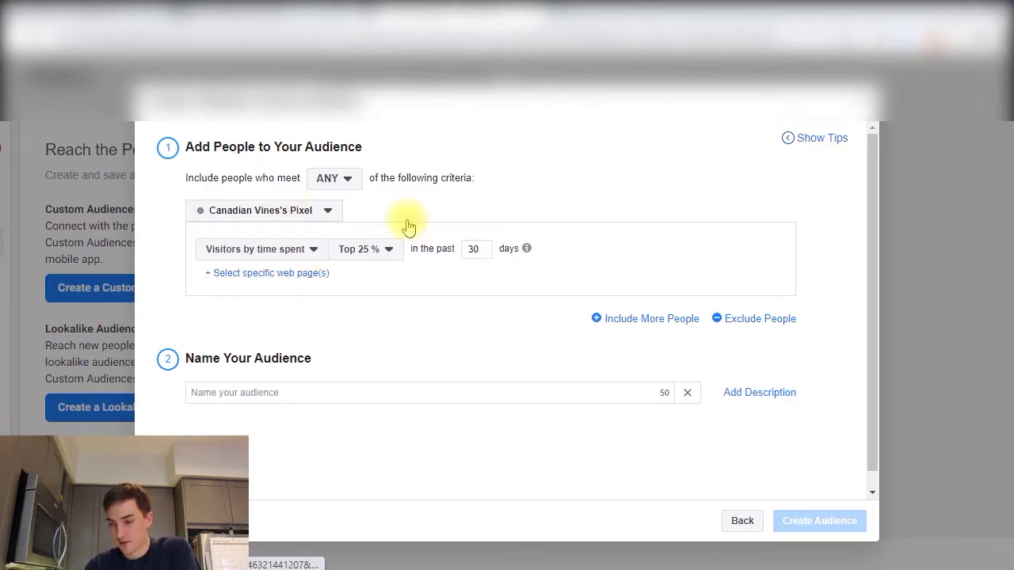
left_click(268, 273)
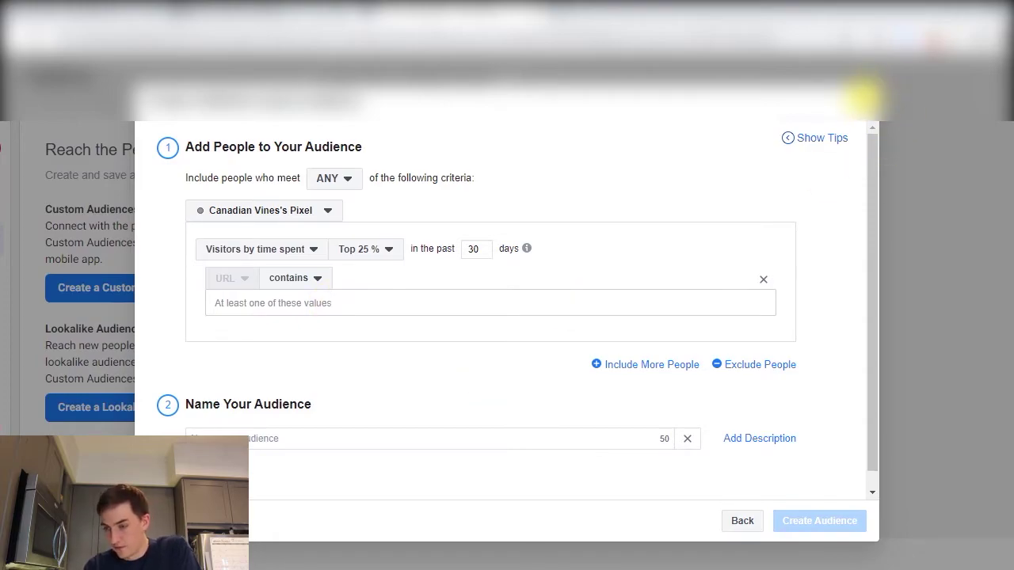
left_click(863, 95)
Step: Start a video custom audience of people who have watched 50% of the video, check the past-days setting, and discard it
left_click(186, 290)
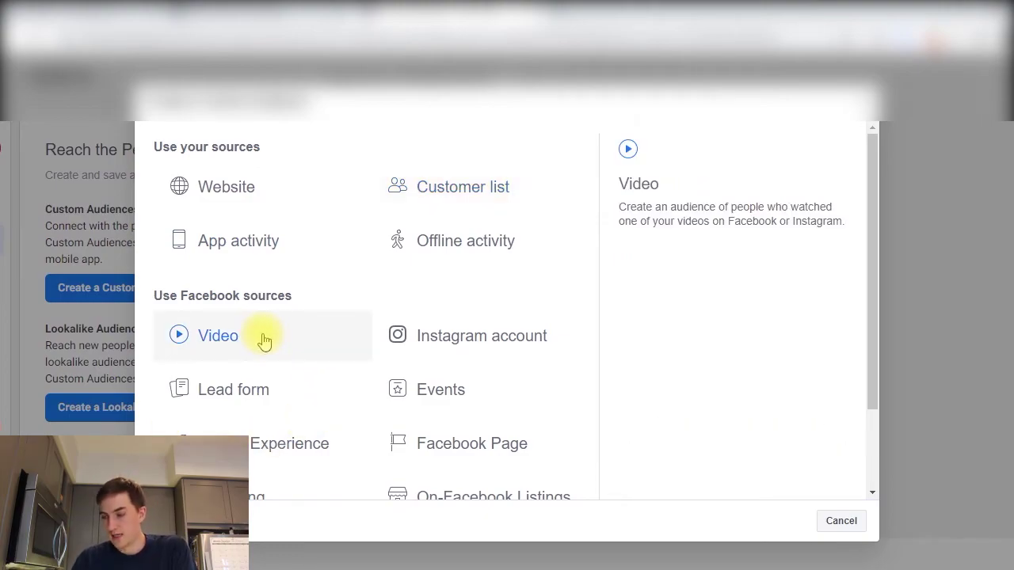
left_click(263, 341)
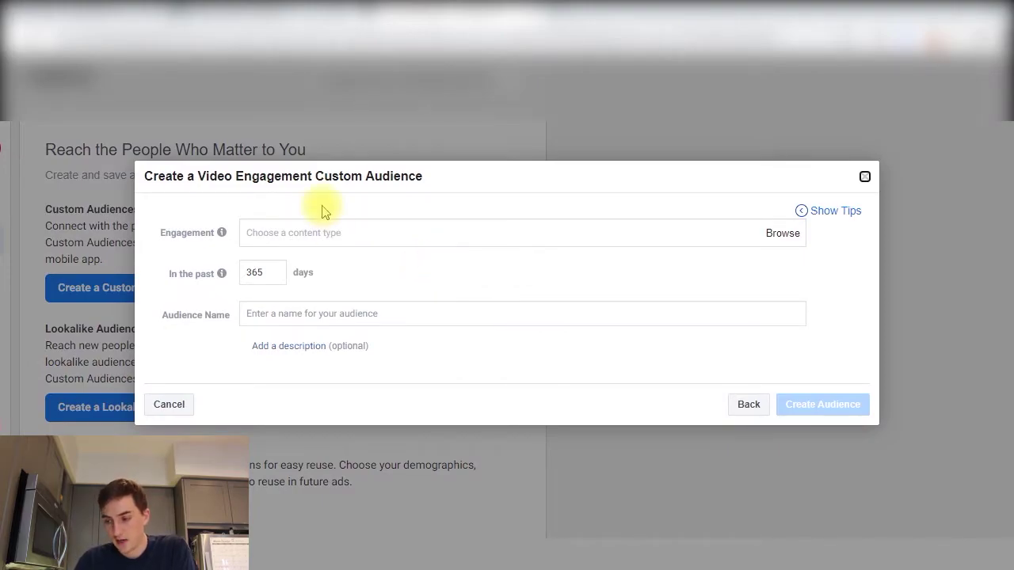
left_click(333, 233)
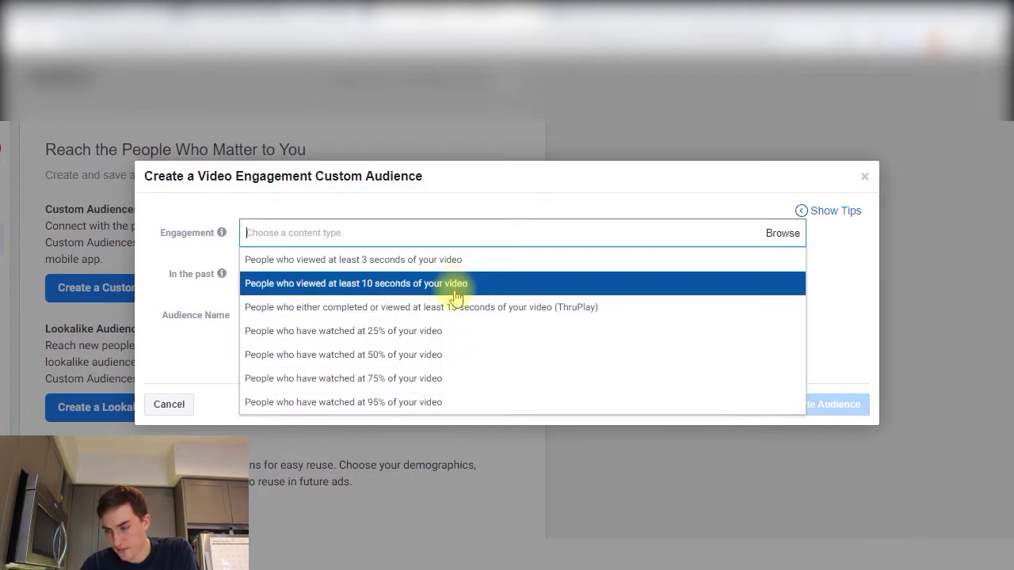
left_click(440, 355)
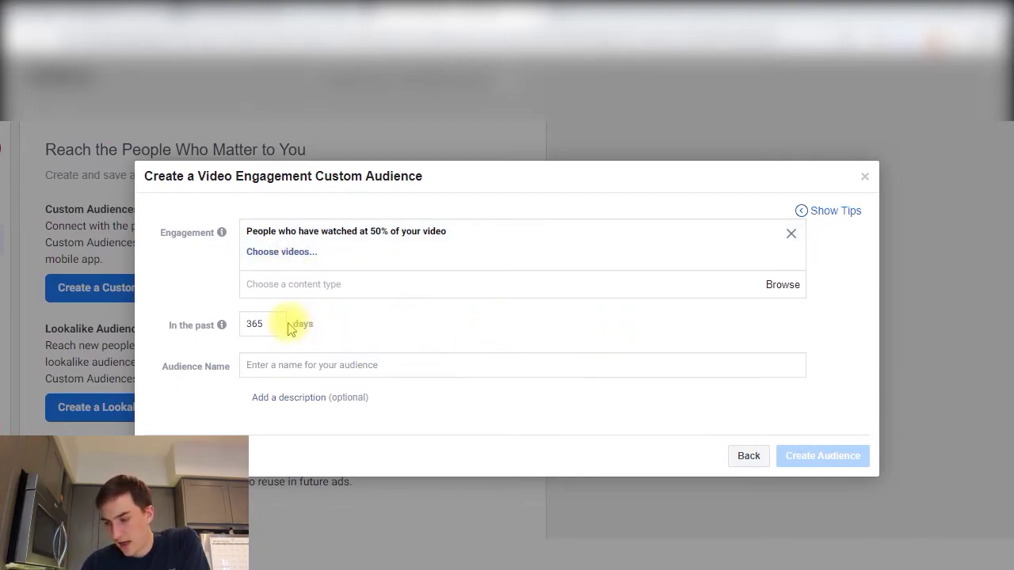
mouse_move(222, 325)
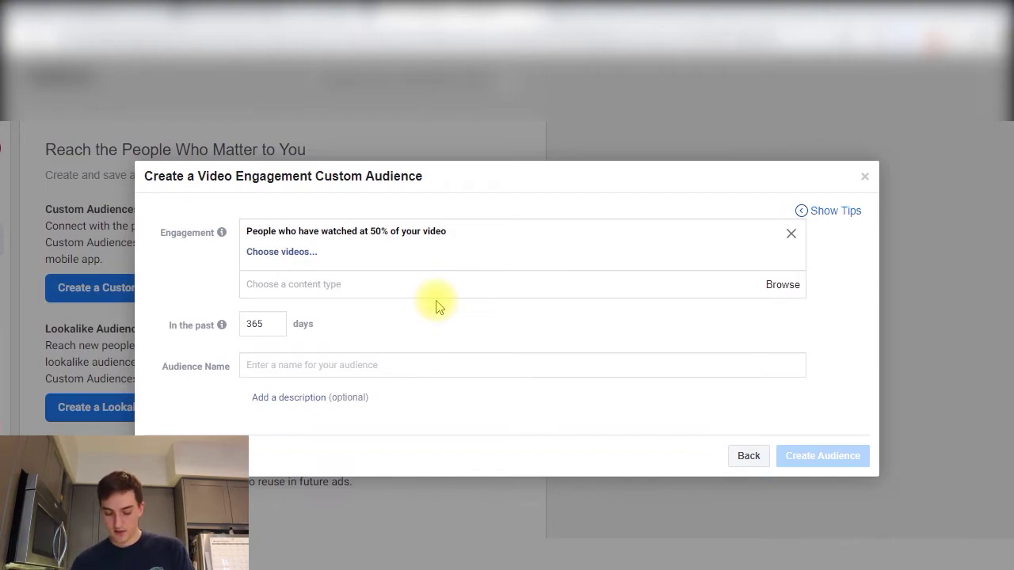
left_click(866, 177)
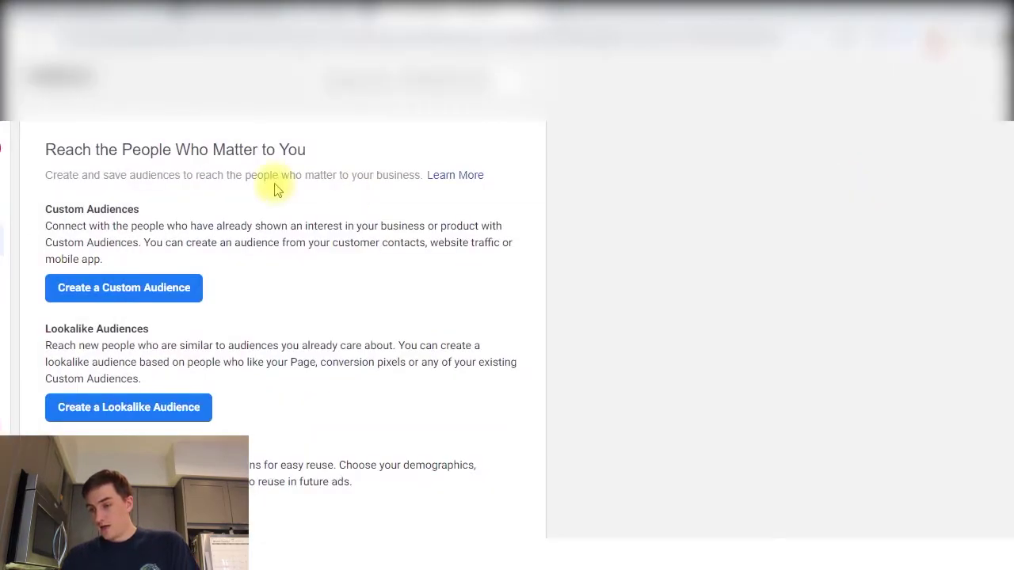
Step: Start a website custom audience of people who visited specific web pages, review the URL condition, and discard it
left_click(151, 285)
key("Escape")
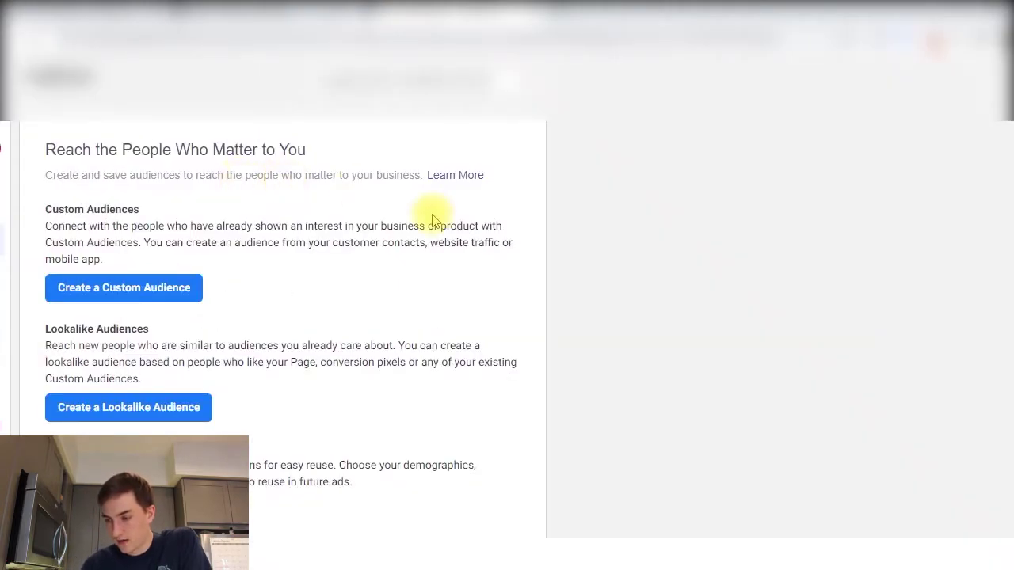
left_click(436, 181)
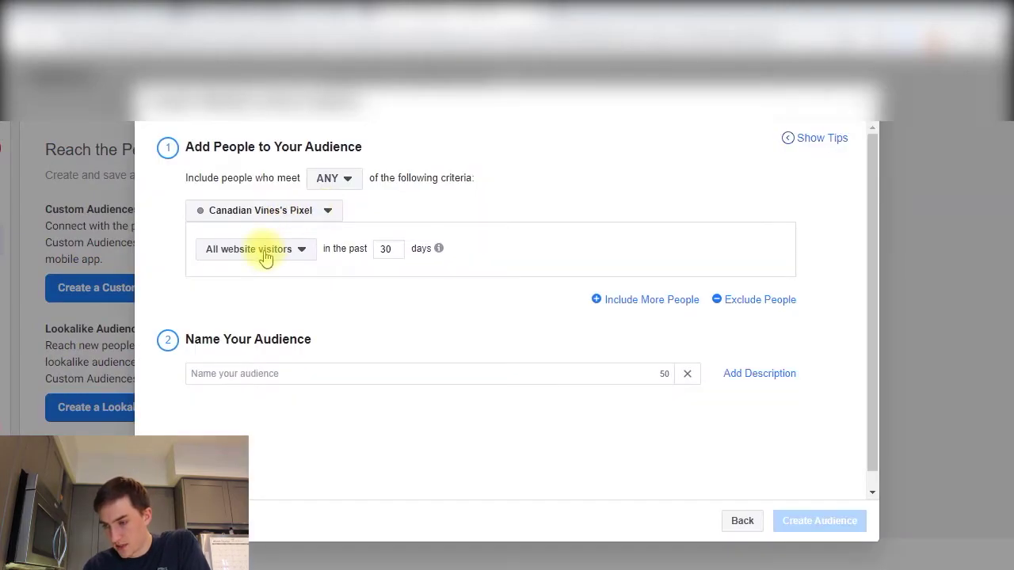
left_click(264, 258)
left_click(257, 332)
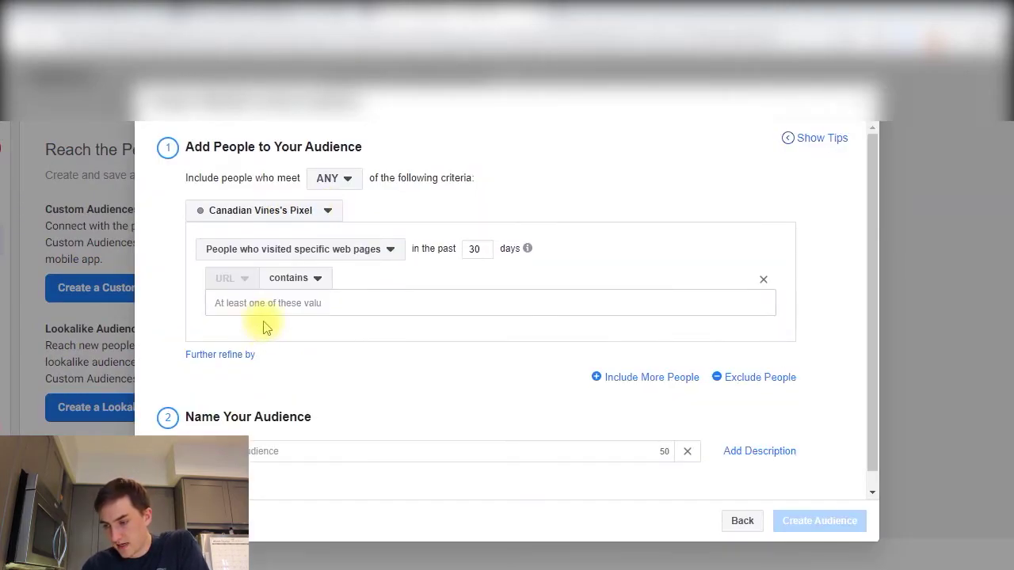
left_click(308, 309)
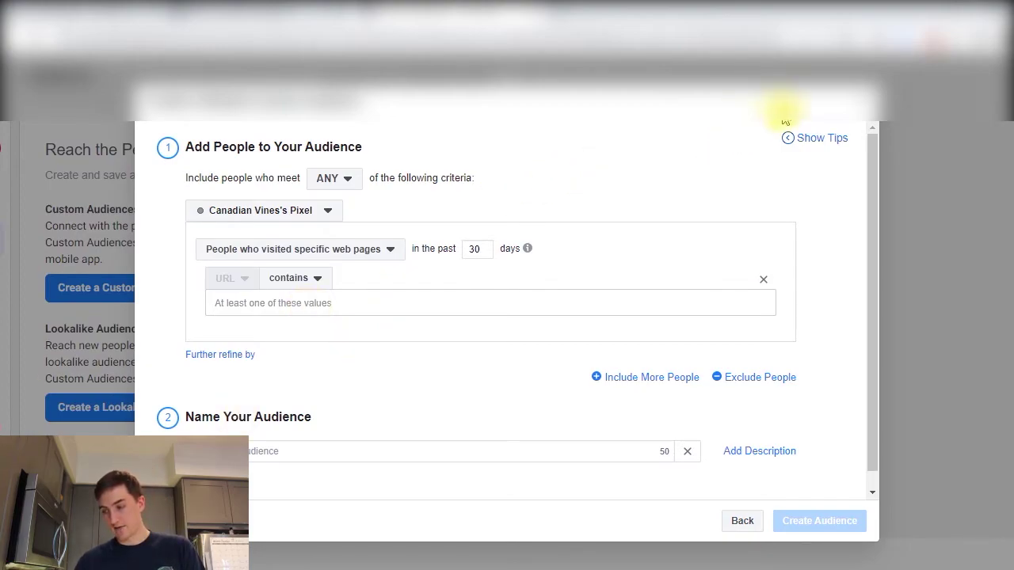
key("Escape")
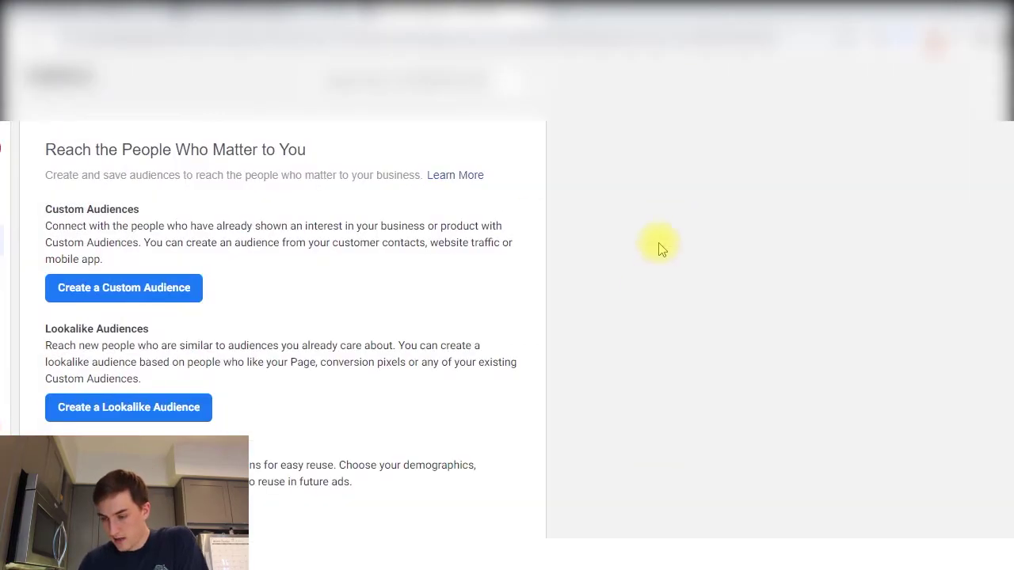
Step: Start a lookalike audience and review its source, location and audience size settings
left_click(85, 419)
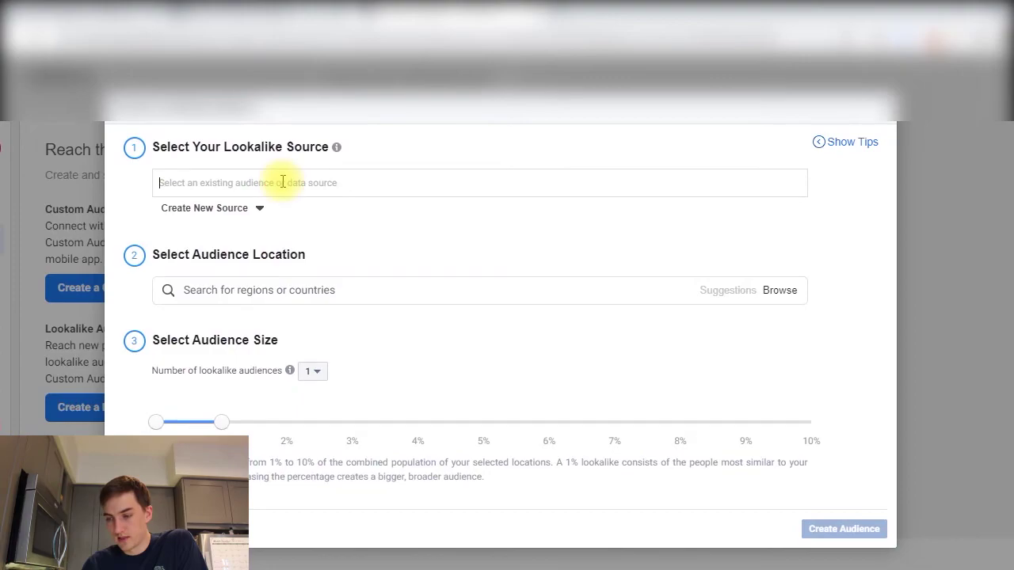
left_click(282, 182)
left_click(400, 154)
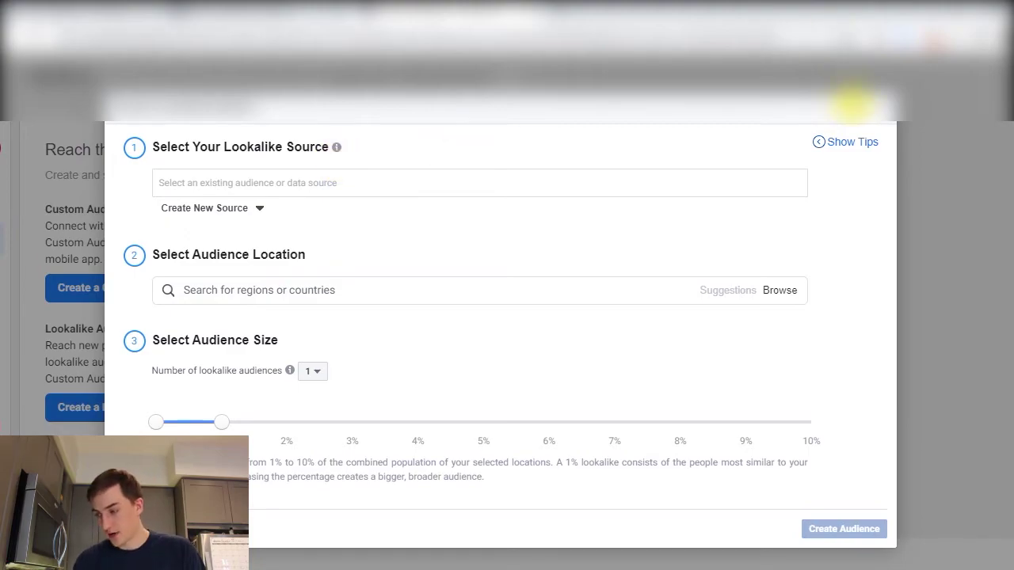
Step: Discard the lookalike audience, review the custom audience sources, and start a custom audience from a customer list
left_click(883, 110)
left_click(79, 290)
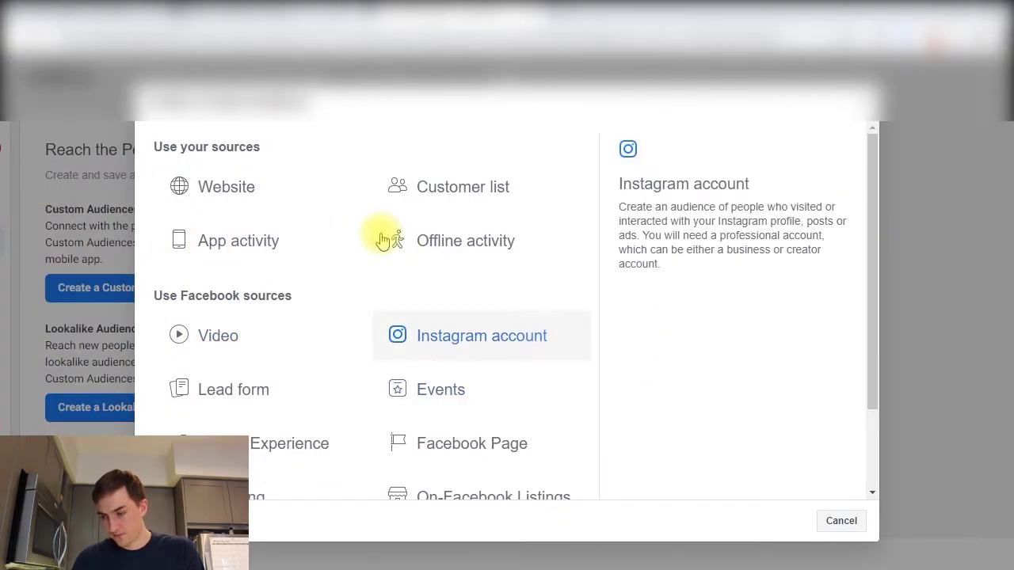
scroll(361, 301, "down", 2)
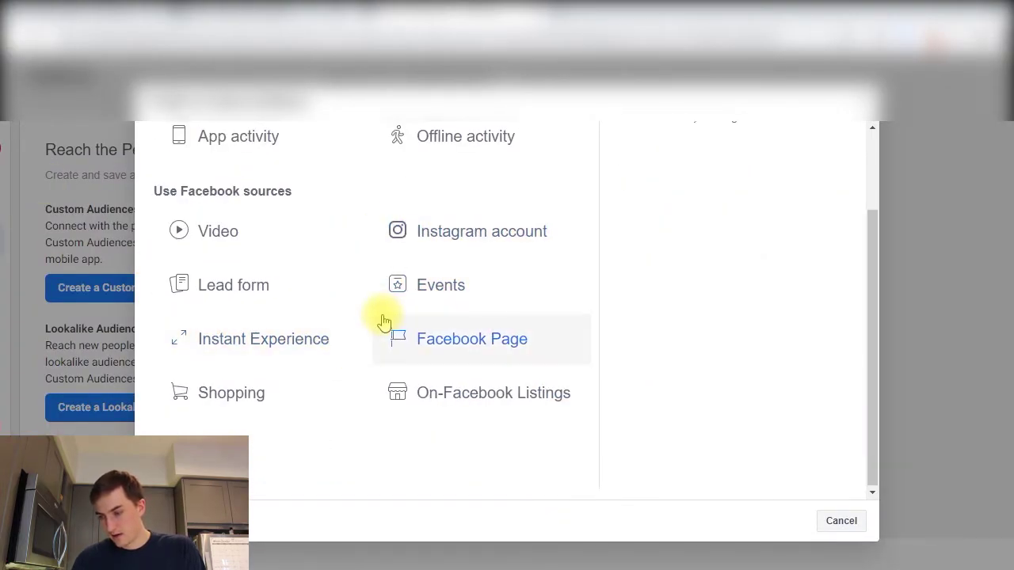
scroll(380, 323, "up", 2)
left_click(478, 178)
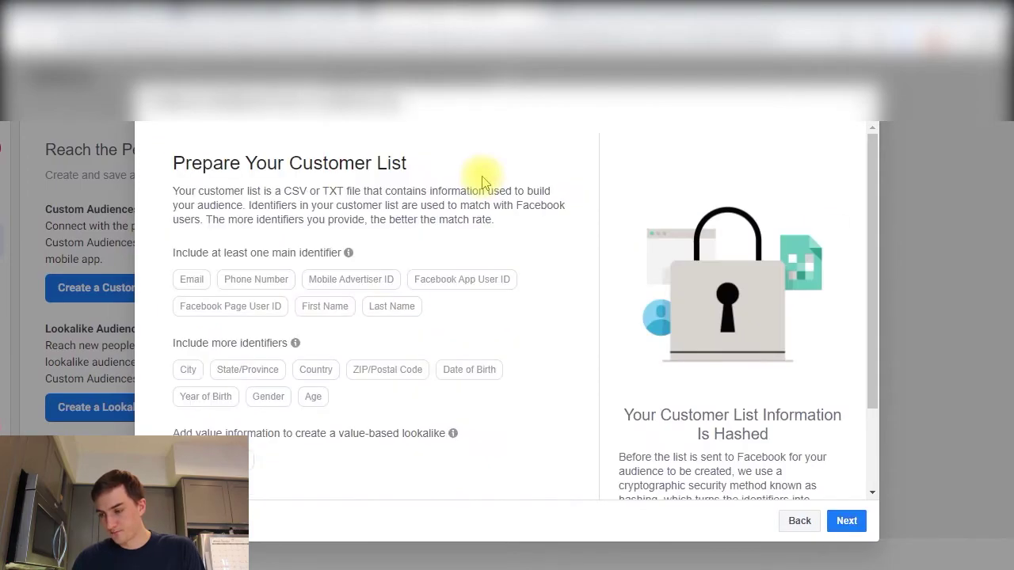
Step: Declare that the customer list includes customer value and accept the requirements for value-based custom audiences
left_click(846, 521)
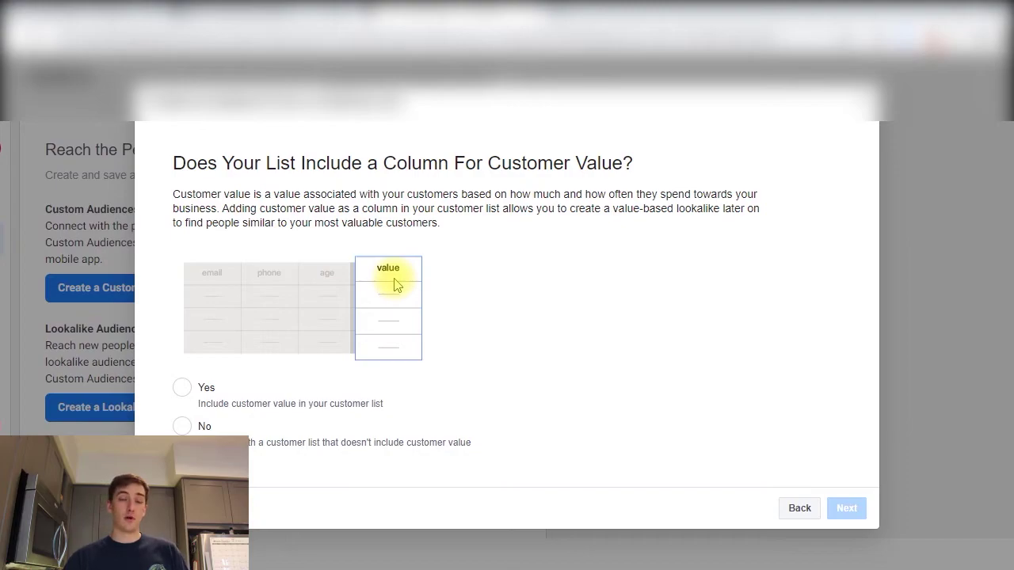
left_click(185, 390)
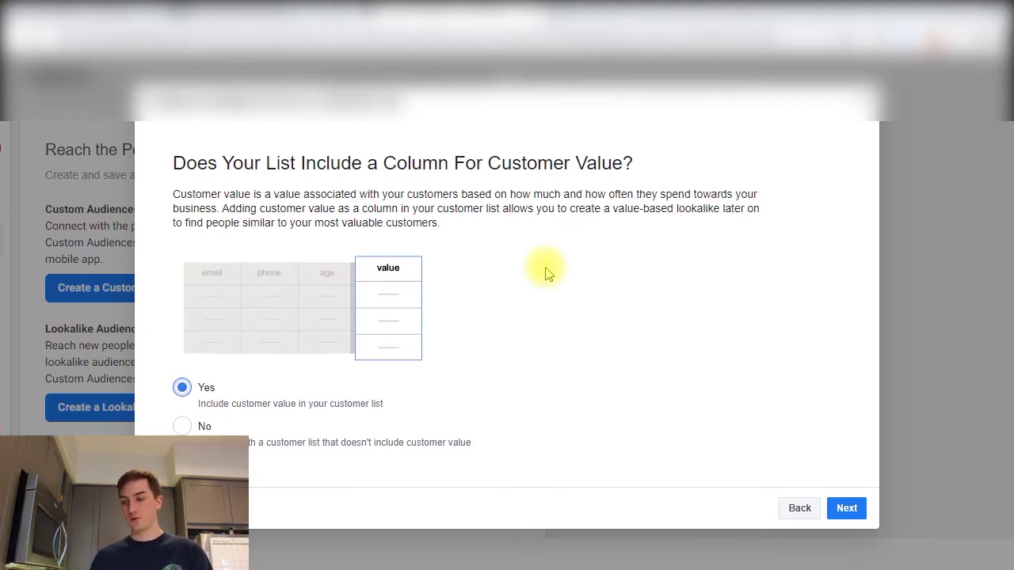
left_click(844, 511)
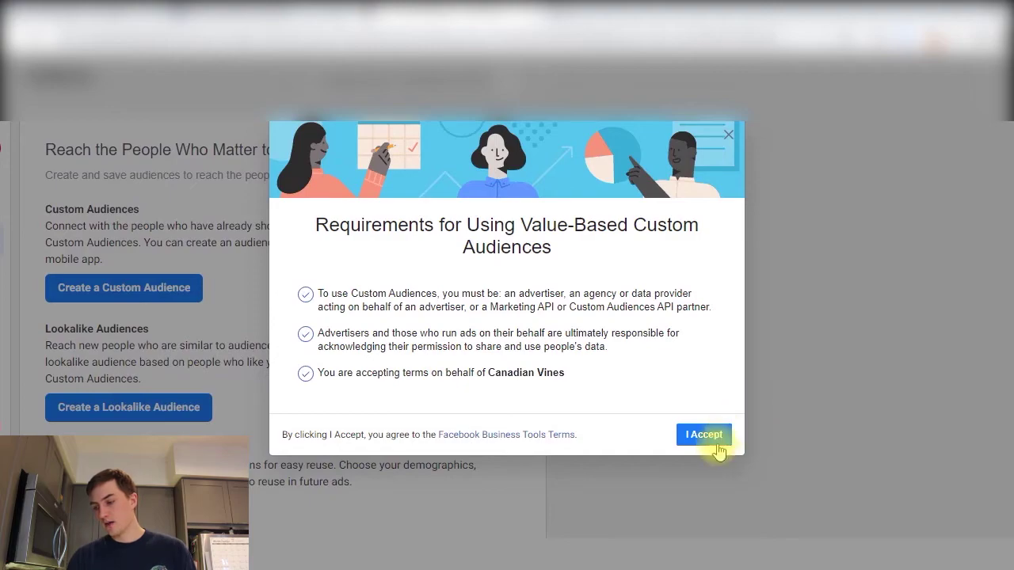
left_click(713, 443)
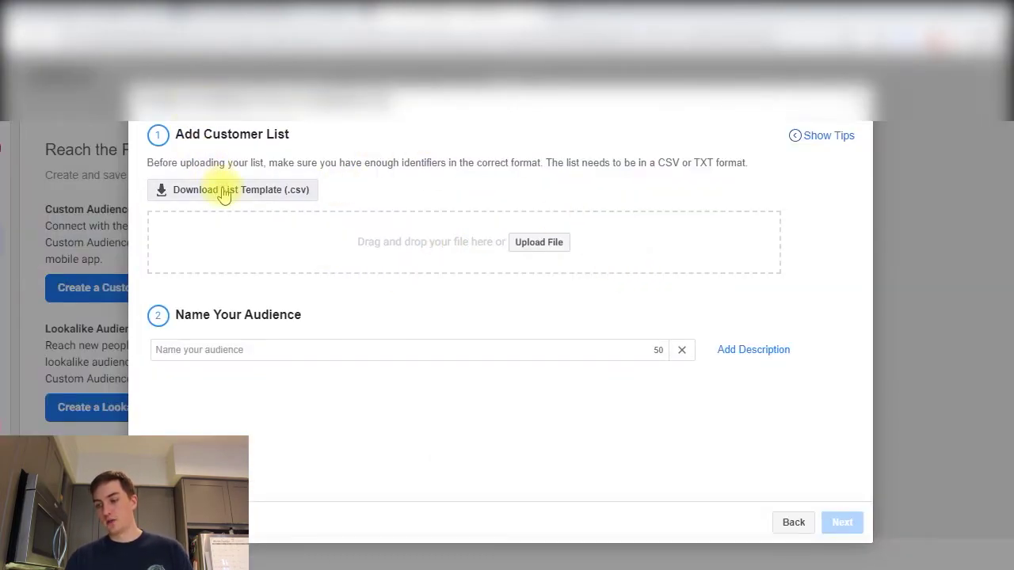
Step: Download the CSV customer list template and close the custom audience setup
left_click(224, 191)
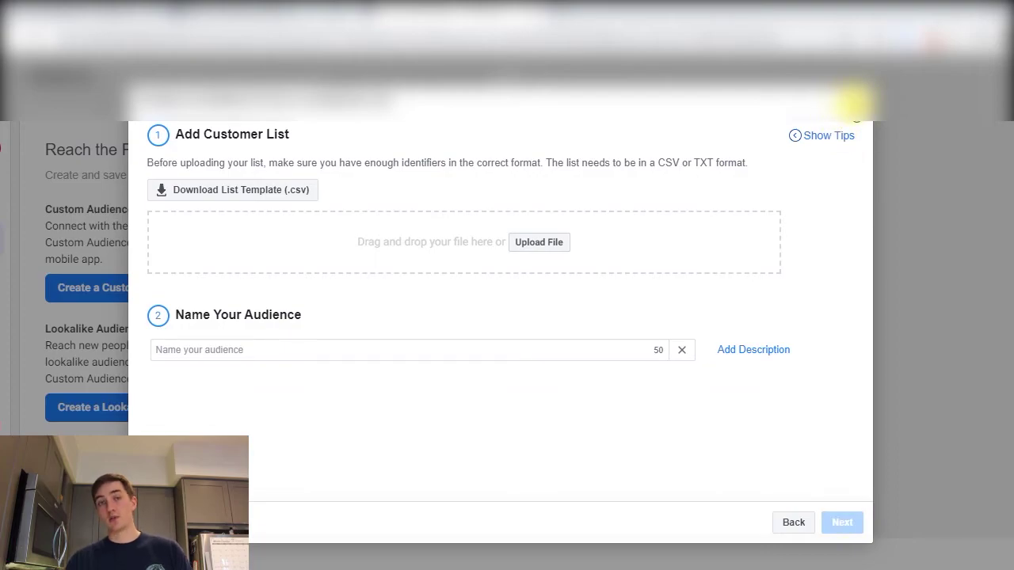
left_click(853, 103)
Step: Start a new lookalike audience and review its source and location fields
left_click(121, 401)
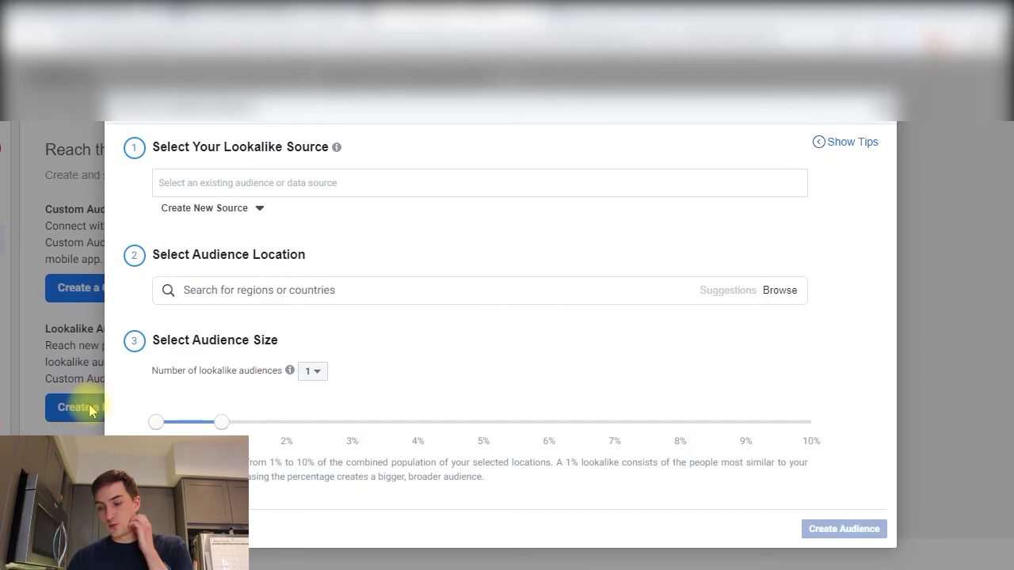
left_click(291, 181)
left_click(387, 145)
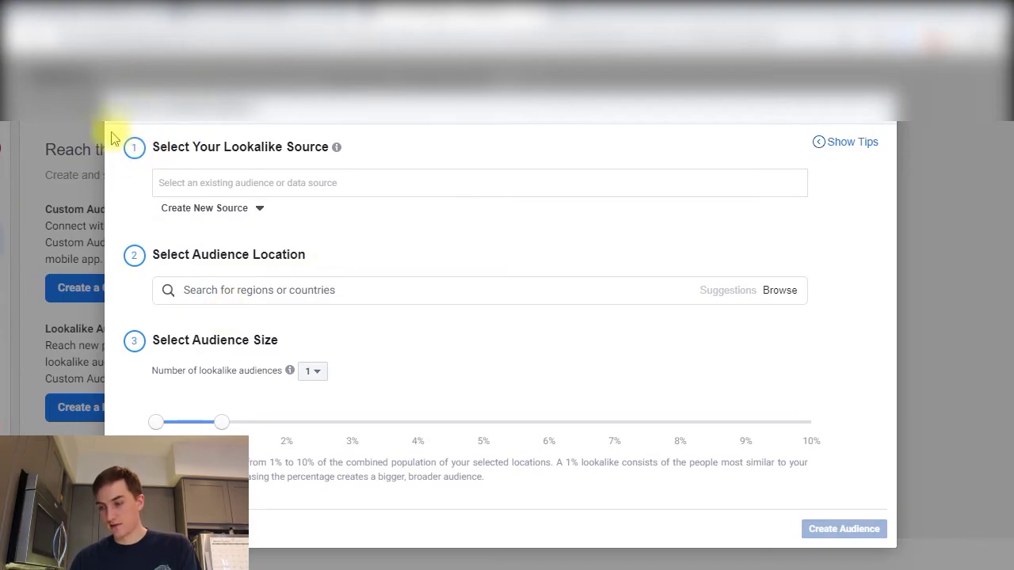
left_click(325, 292)
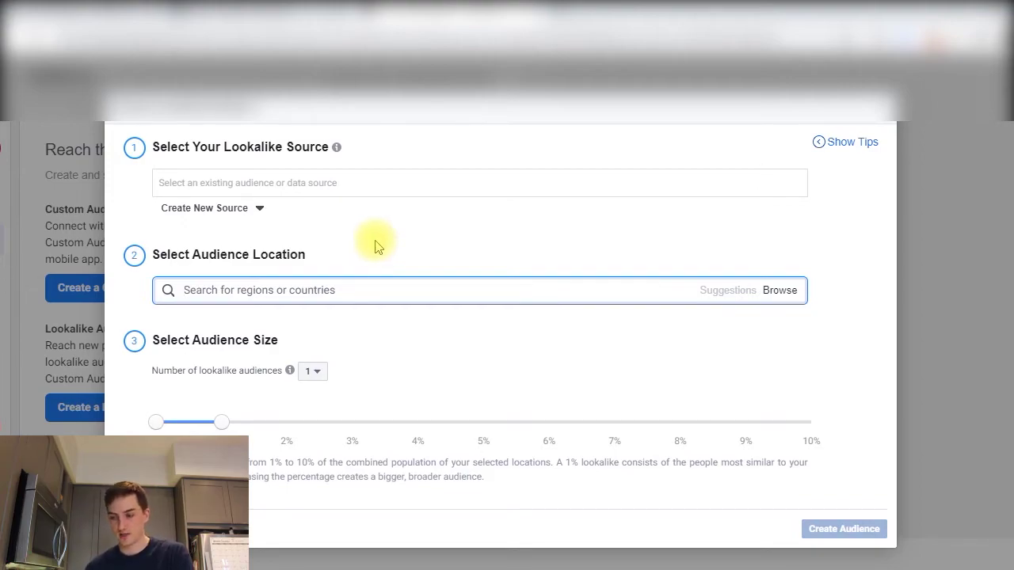
left_click(445, 363)
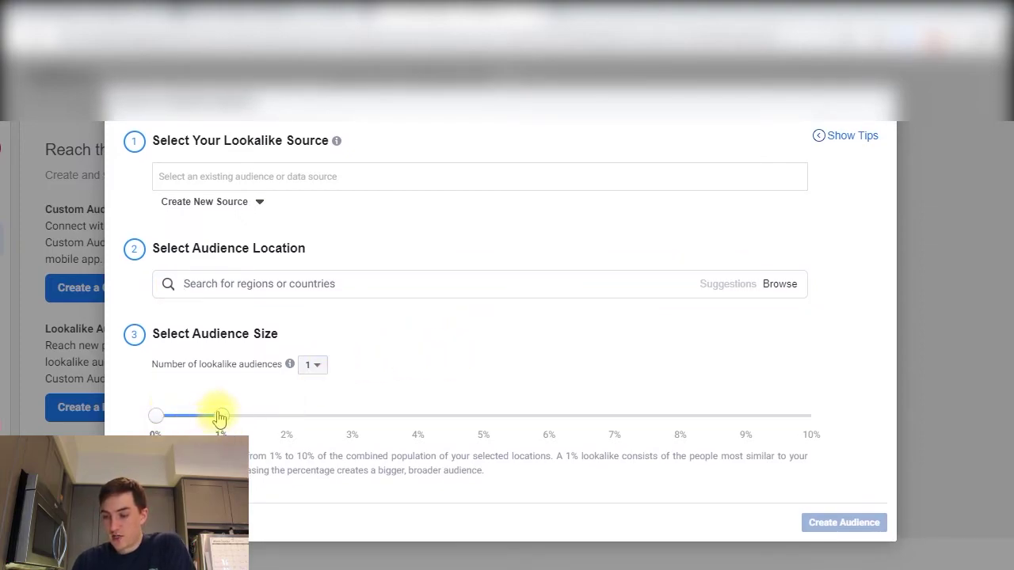
Step: Try a 6% lookalike size and two audiences with boundaries at 2% and 7%, and return to a single audience
left_click(551, 414)
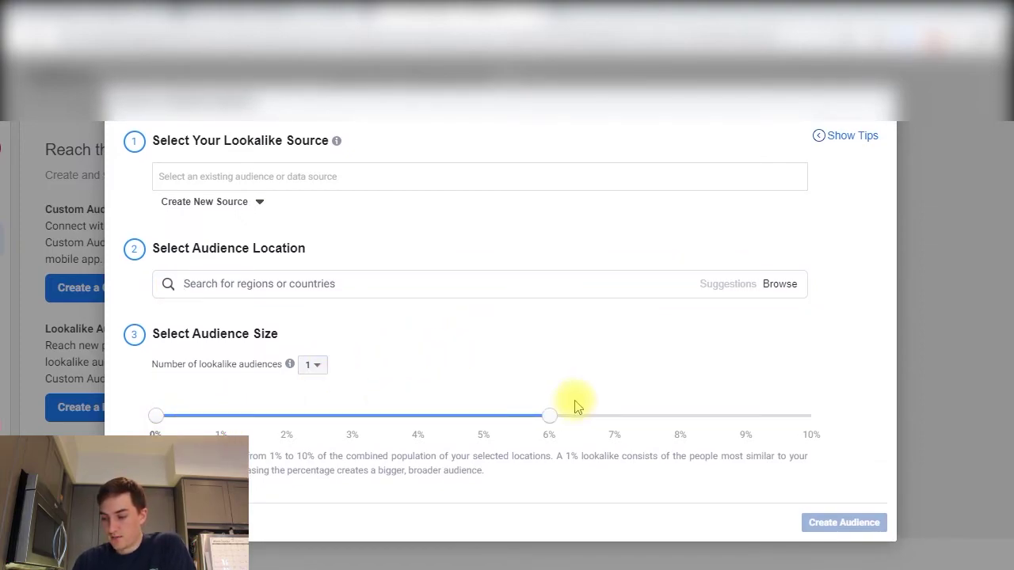
left_click(309, 373)
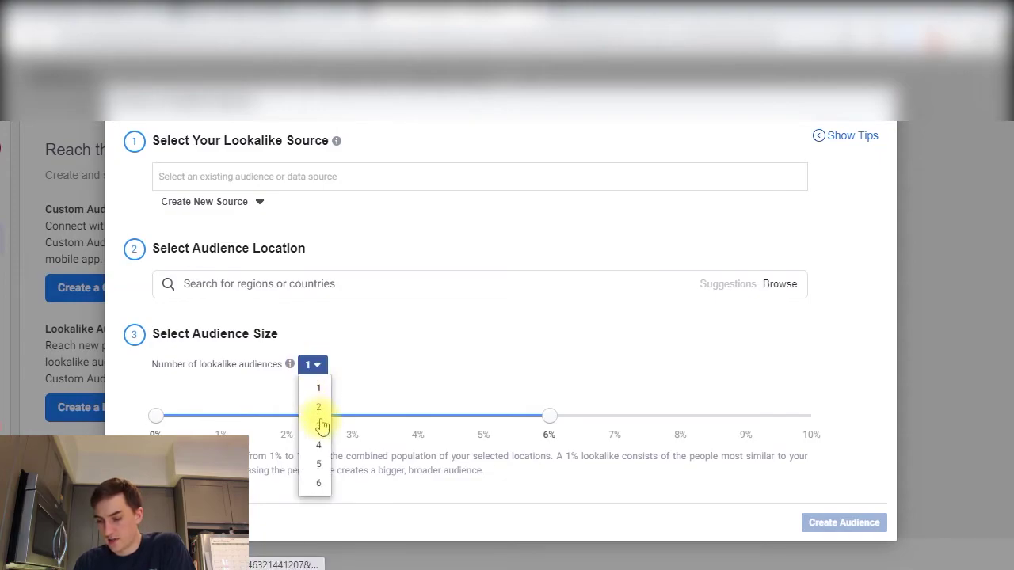
left_click(319, 409)
left_click_drag(550, 414, 319, 414)
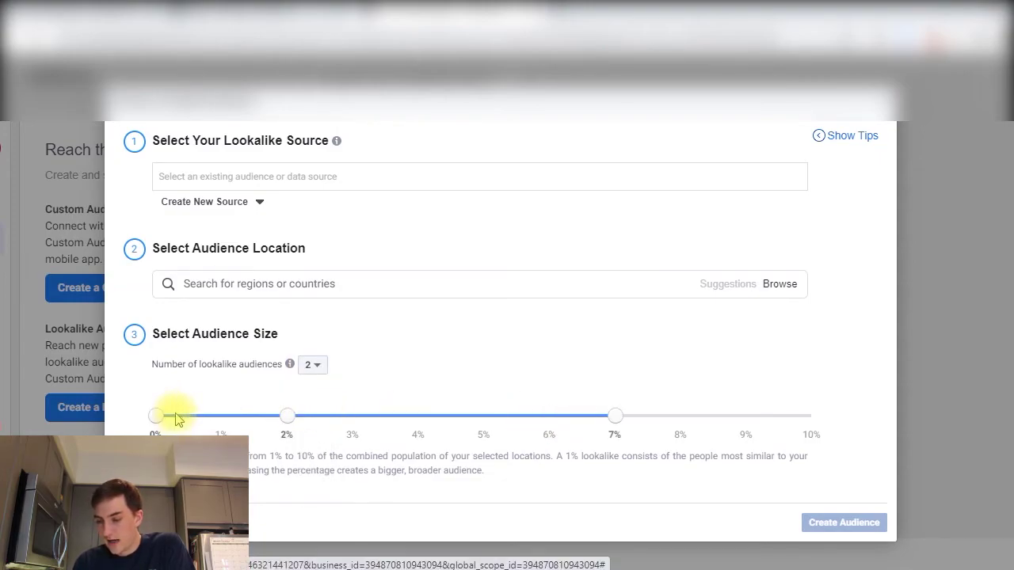
left_click(315, 365)
left_click(317, 390)
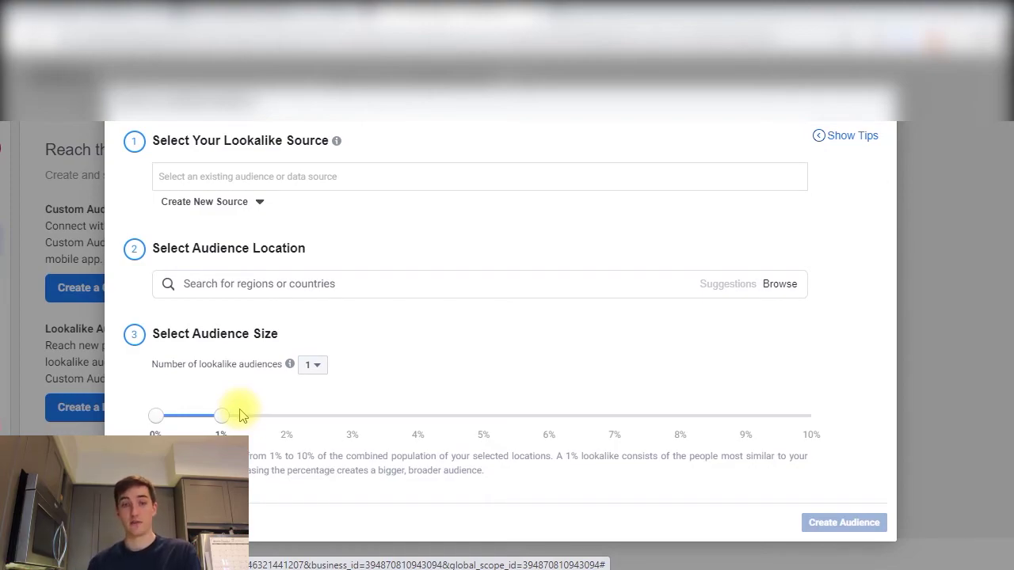
Step: Try limiting the single lookalike audience to the 1%–2% range and reset it to 0%–1%
left_click_drag(215, 419, 287, 423)
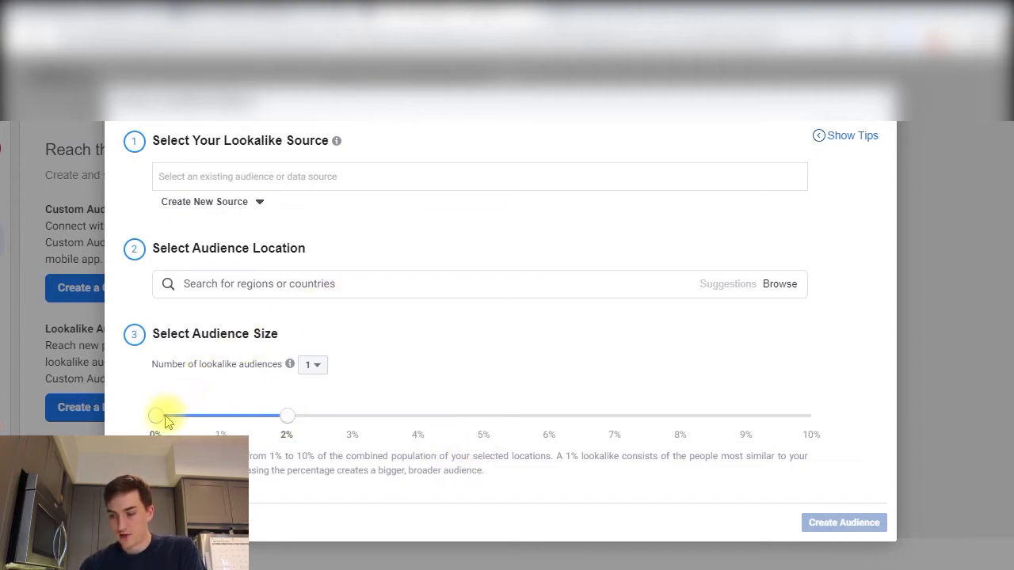
left_click_drag(167, 422, 222, 418)
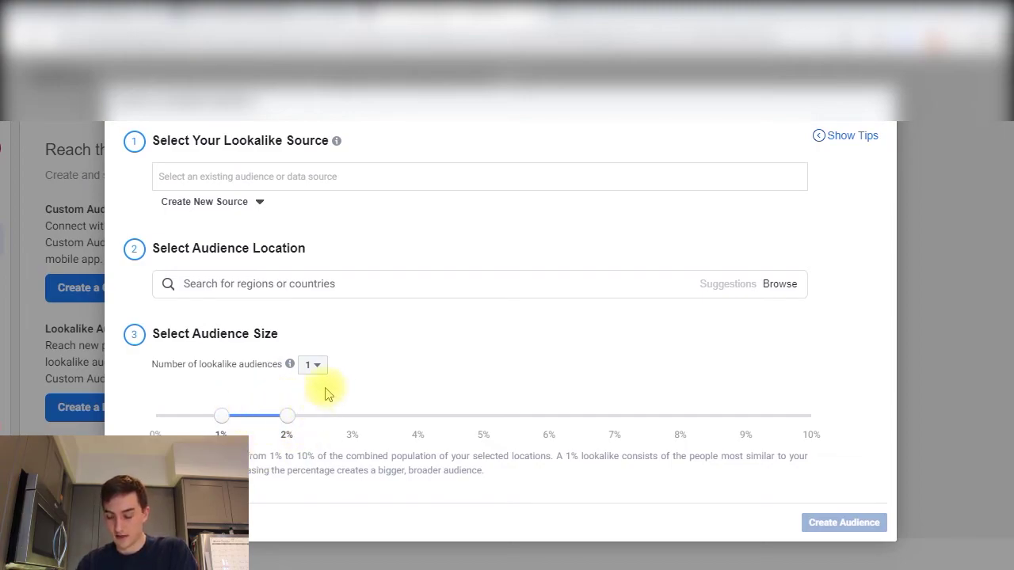
left_click_drag(287, 415, 233, 407)
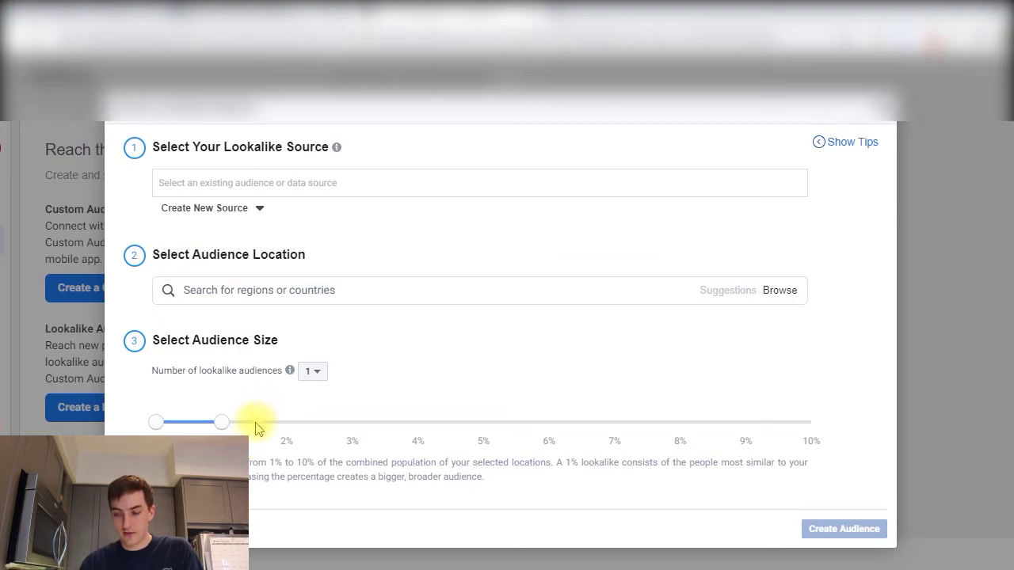
Step: Extend the lookalike size to 2%, try the 1%–2% range again, and restore the 0%–1% range
left_click(284, 426)
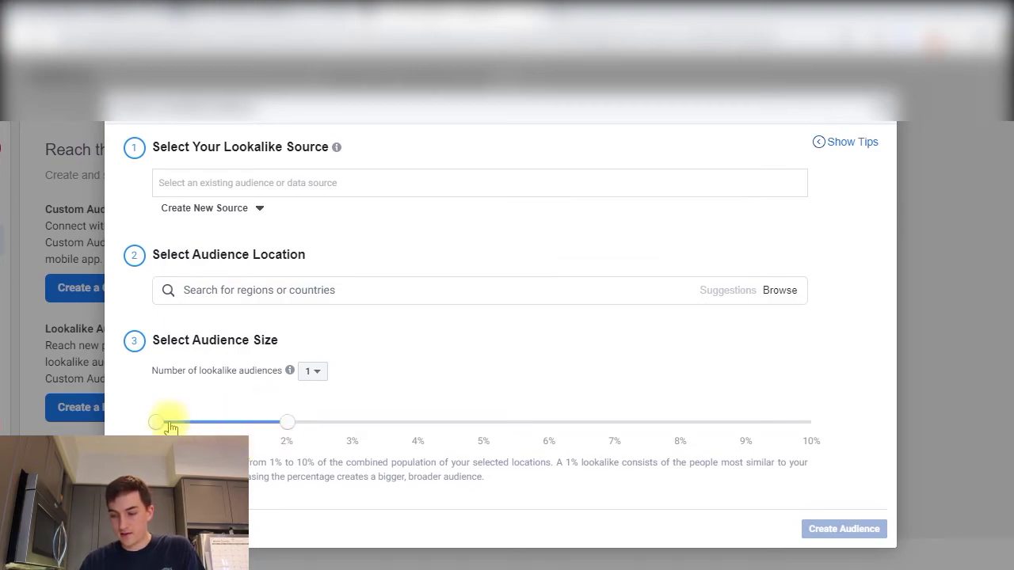
left_click(212, 426)
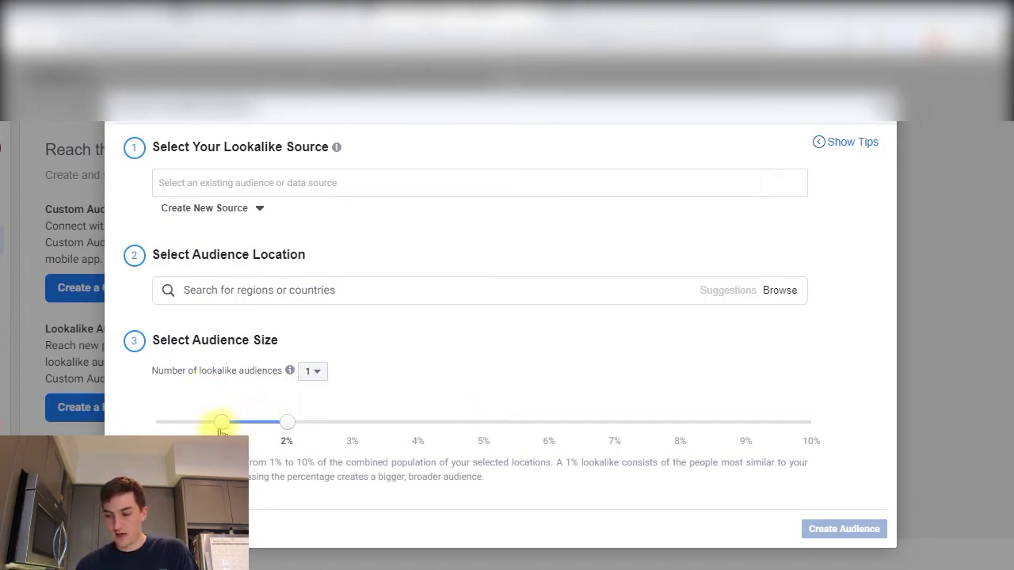
left_click(172, 425)
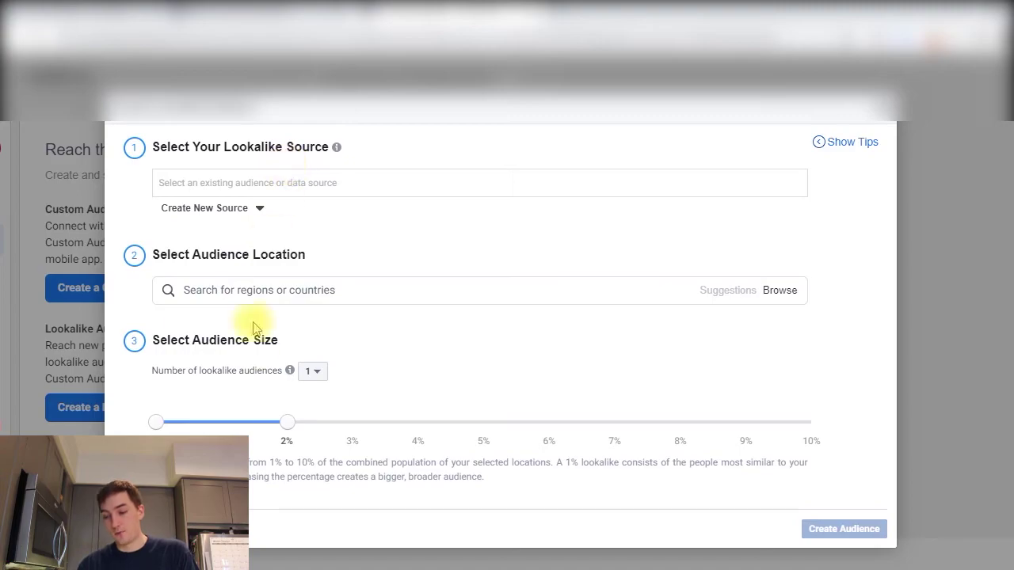
left_click(226, 426)
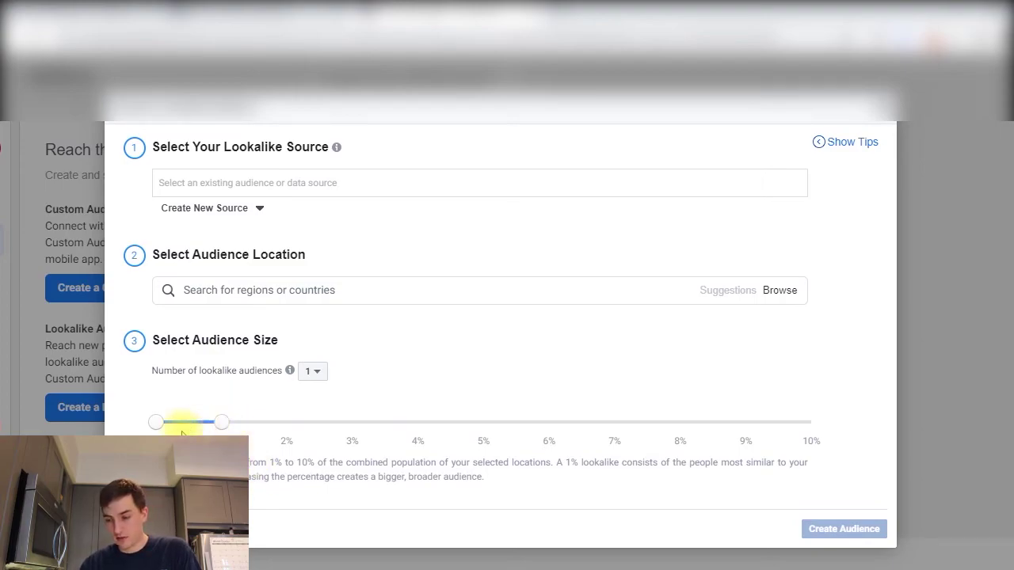
Step: Try a 3%–4% lookalike size range and bring the audience size back to 0%–1%
left_click_drag(225, 429, 455, 429)
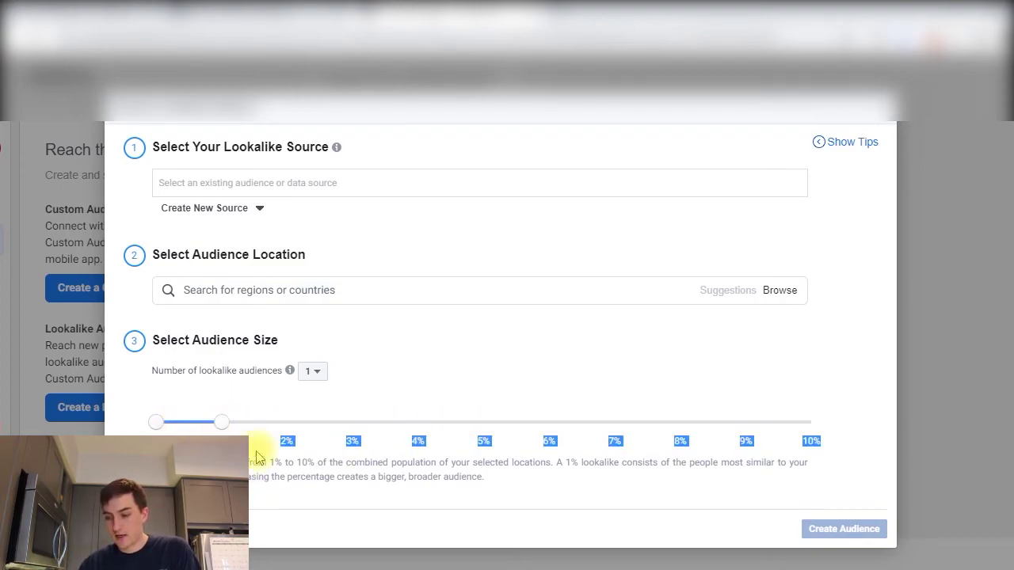
left_click(218, 424)
left_click_drag(218, 424, 417, 422)
left_click(357, 426)
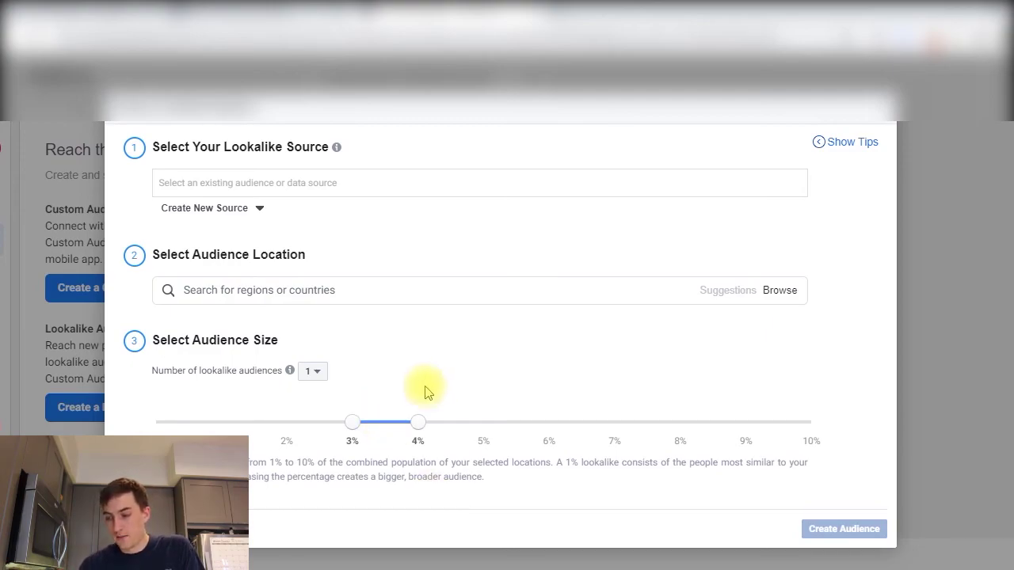
left_click_drag(353, 421, 176, 427)
left_click_drag(416, 422, 228, 425)
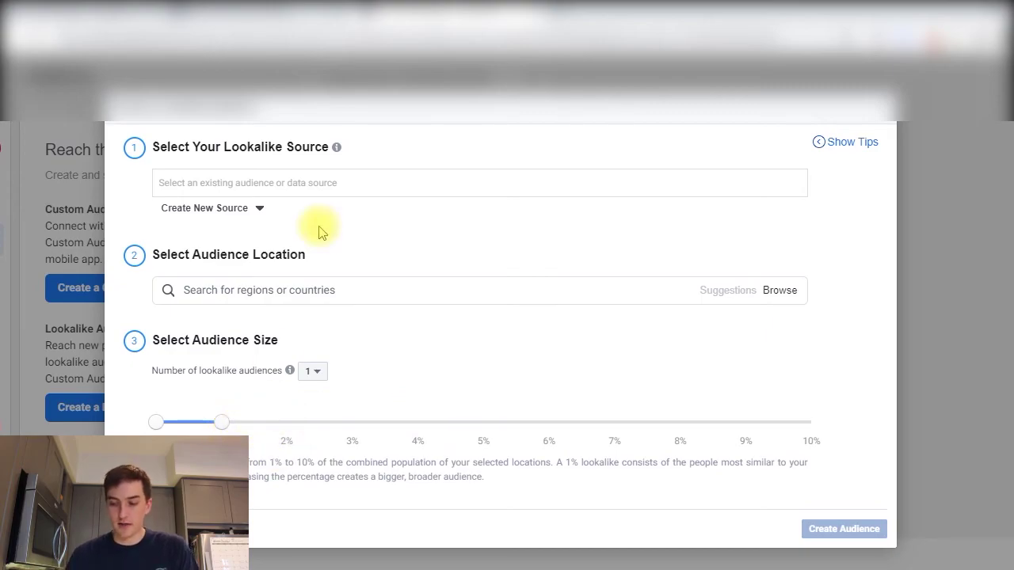